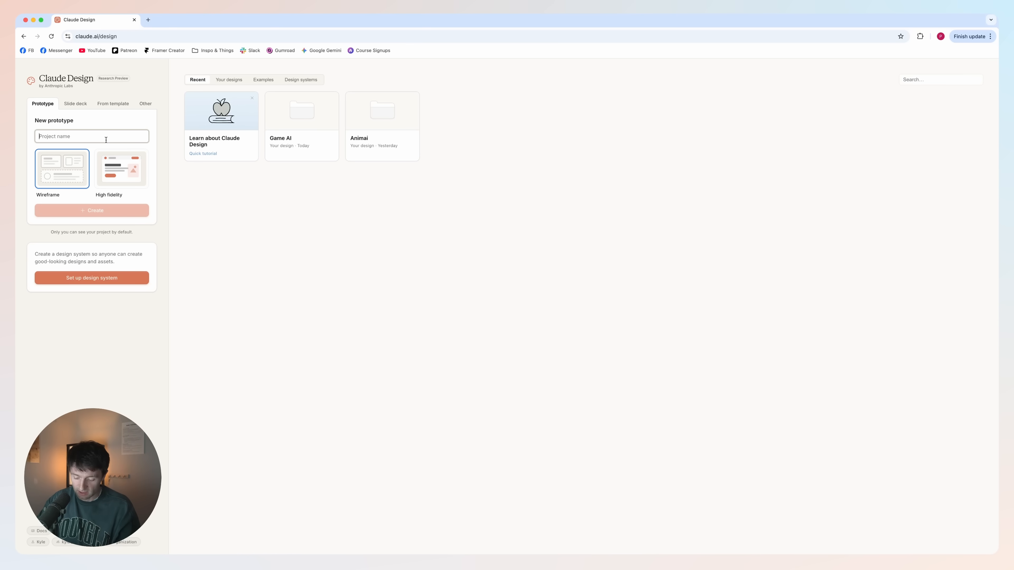
- Create a new wireframe prototype project named Game AI
text(Game AI)
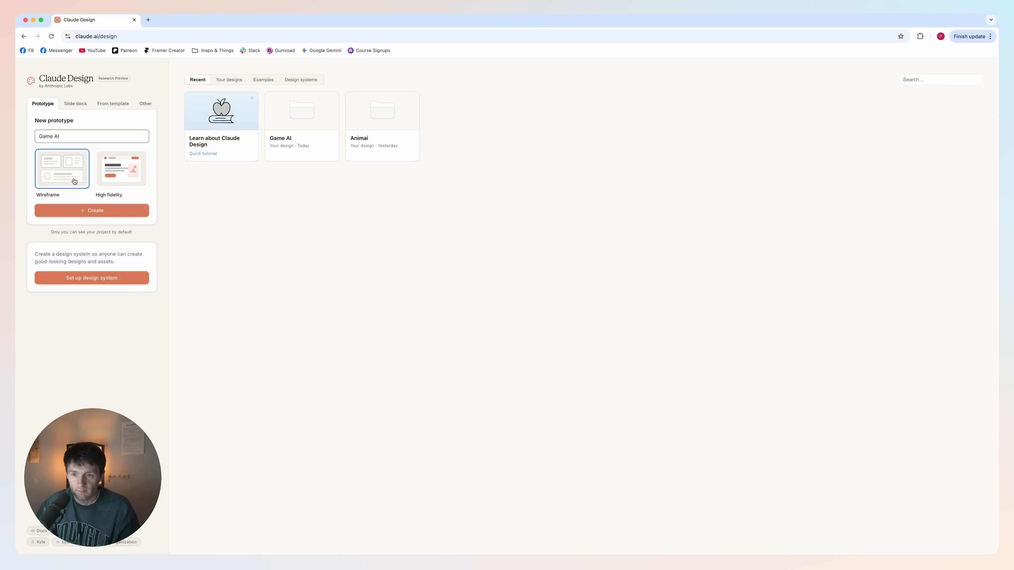
click(101, 215)
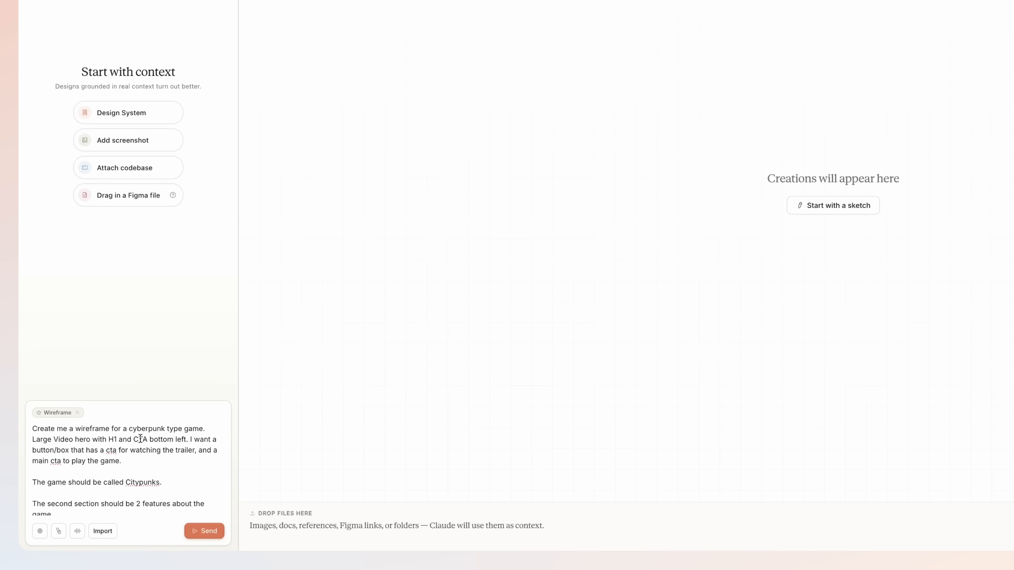
- Review the Citypunks wireframe prompt, covering the video hero, two features, three news posts, full-width CTA and footer
scroll(92, 457, down, 2)
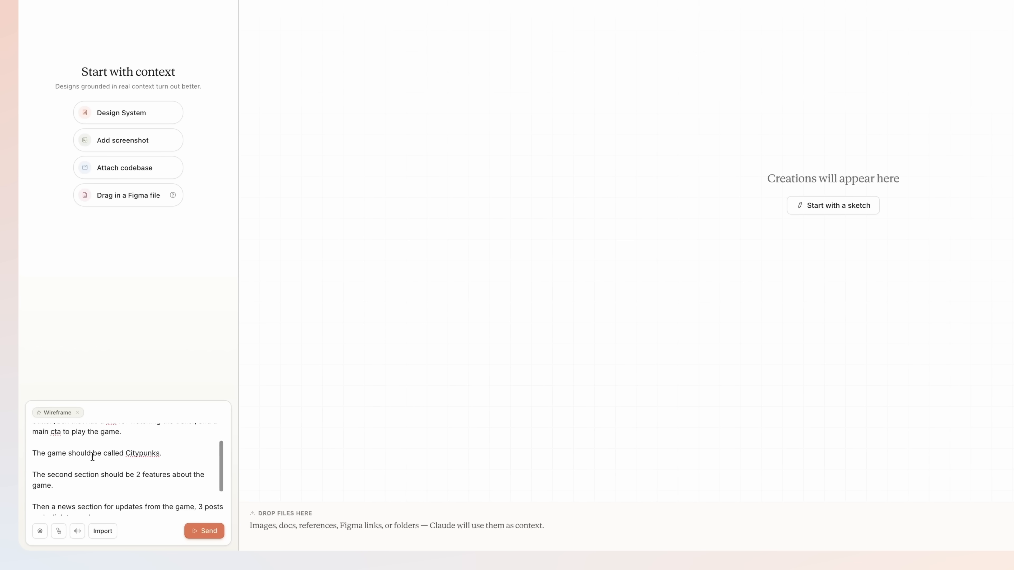
scroll(146, 457, down, 2)
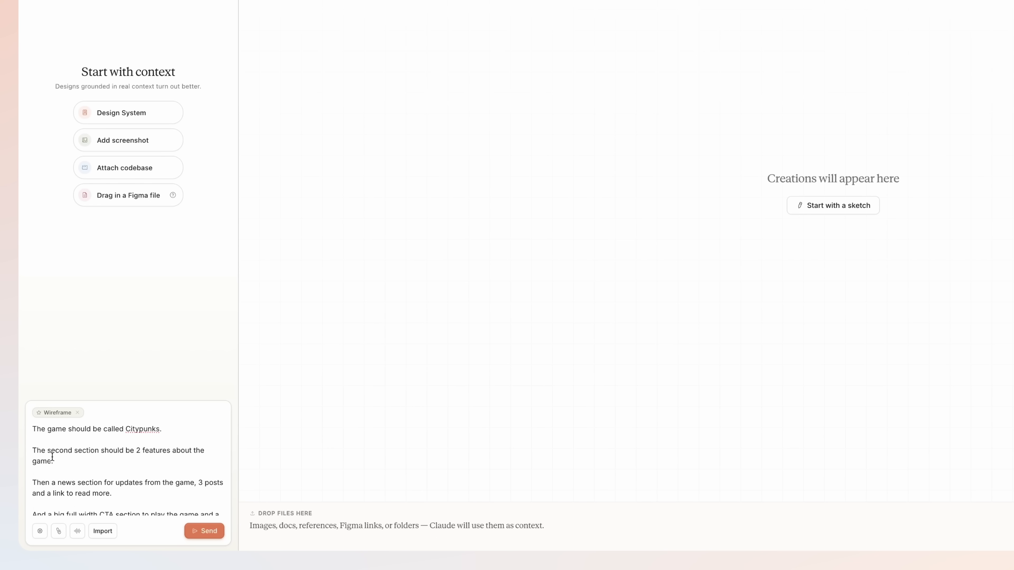
scroll(168, 456, down, 1)
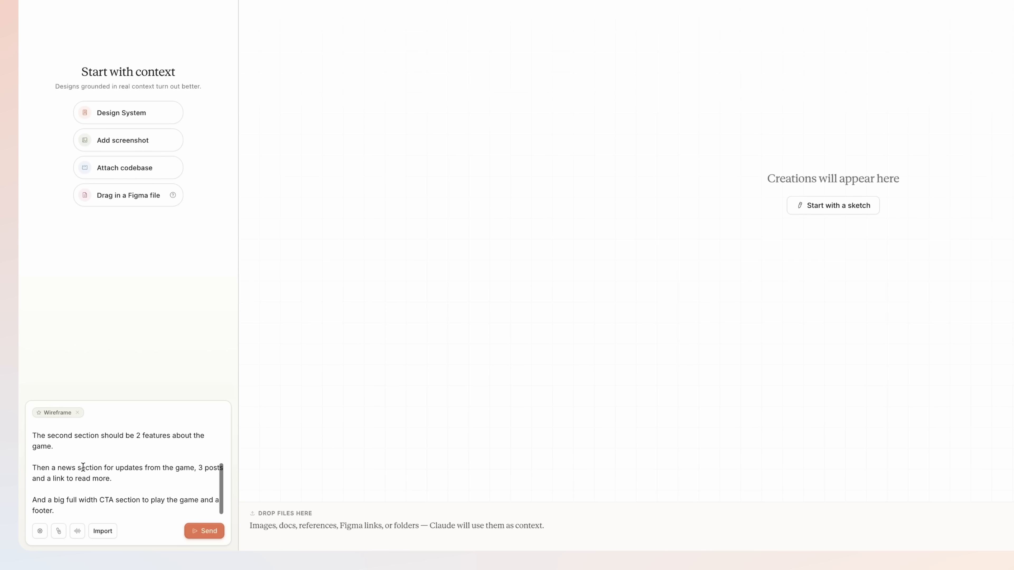
scroll(189, 474, down, 1)
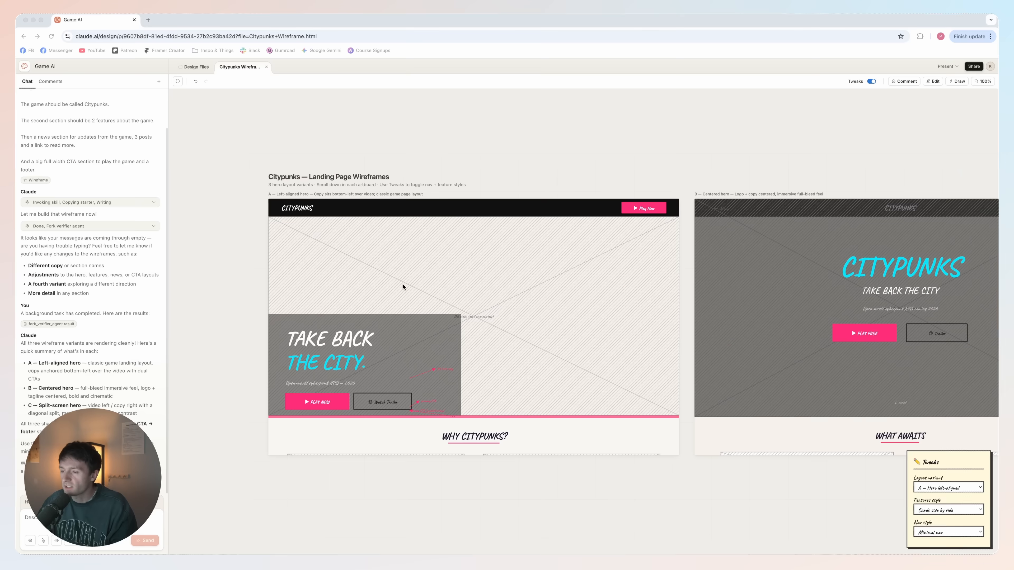
- Compare the left-aligned, centered and split-screen hero variants of the Citypunks landing page wireframe
scroll(386, 276, right, 3)
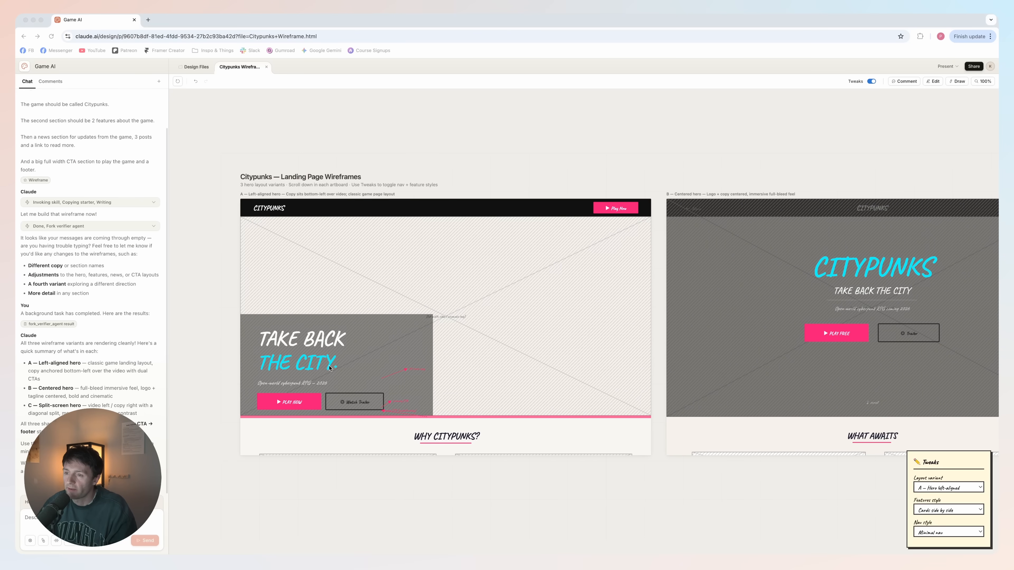
scroll(339, 336, right, 10)
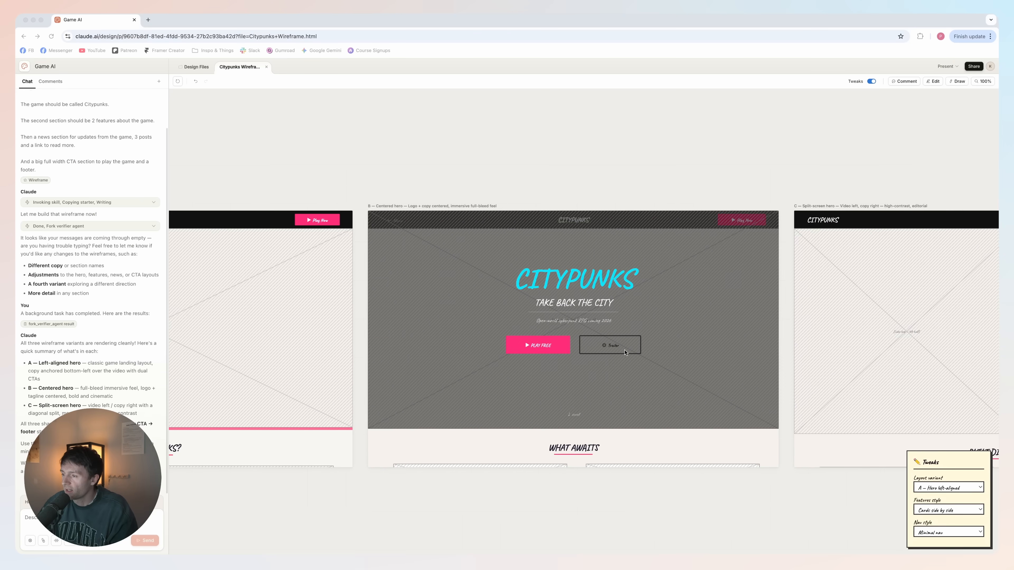
scroll(567, 343, right, 7)
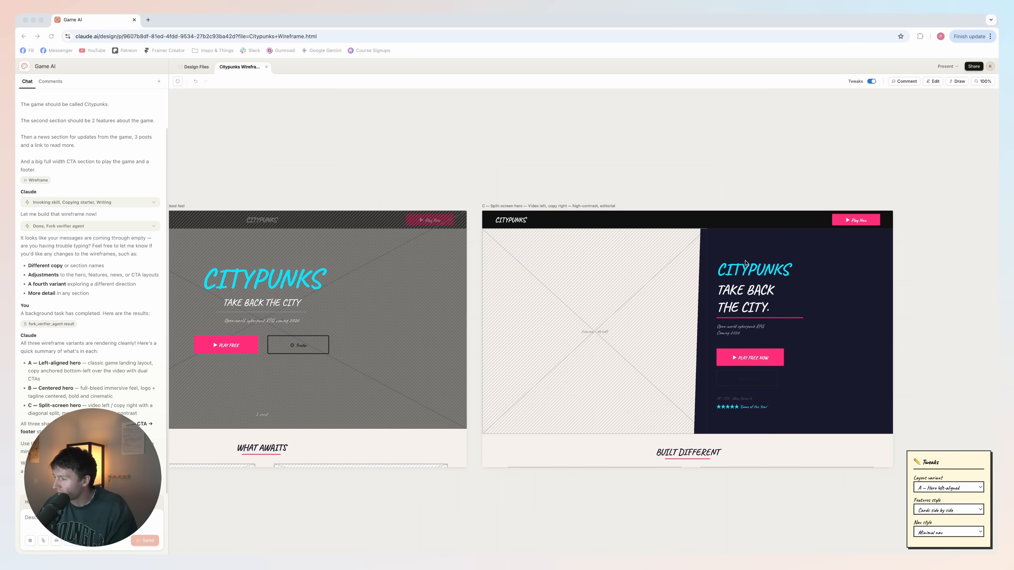
scroll(808, 303, left, 15)
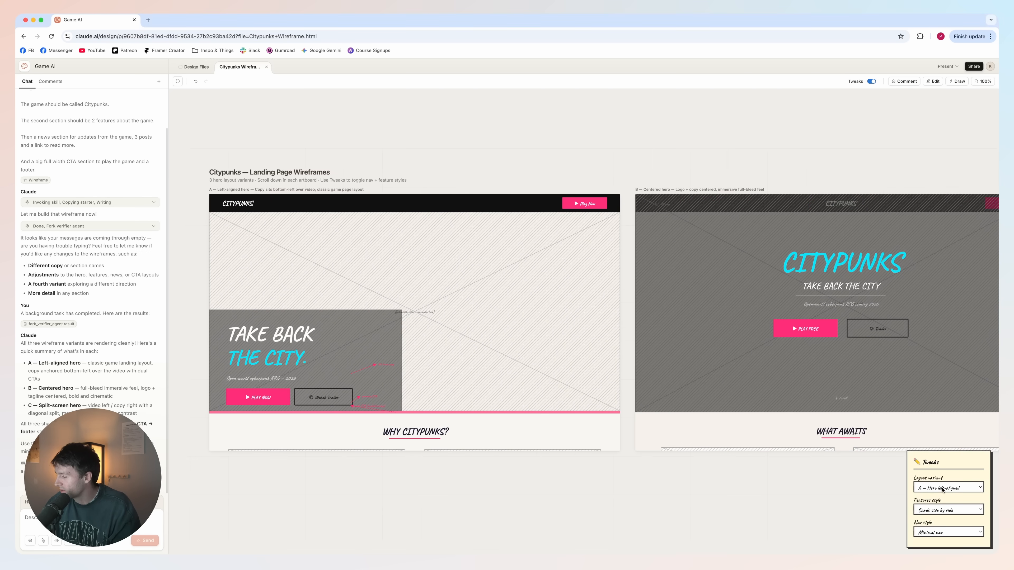
- Keep the wireframe's layout variant at A — Hero left-aligned and set its nav style to Full nav bar
click(947, 489)
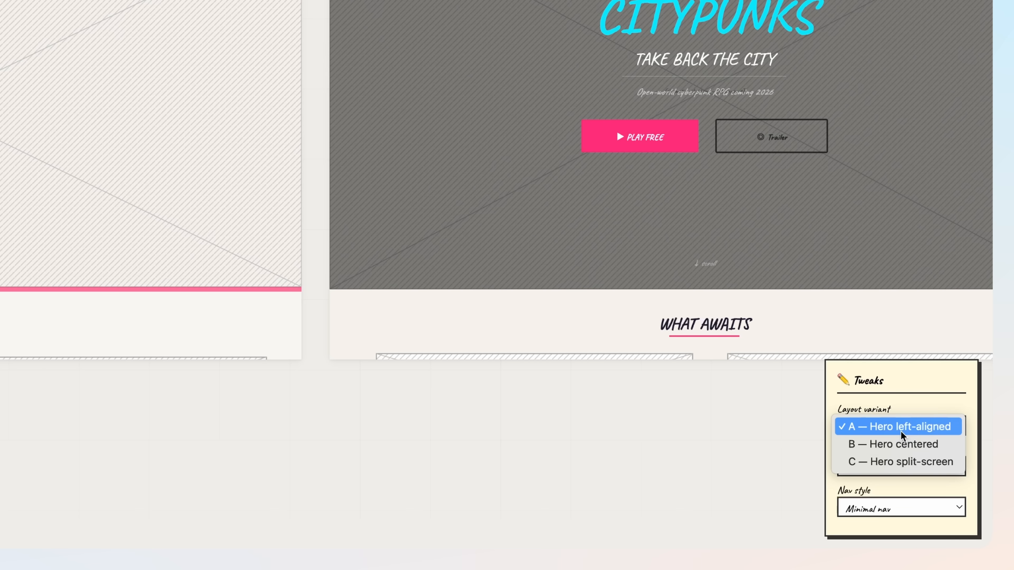
click(906, 431)
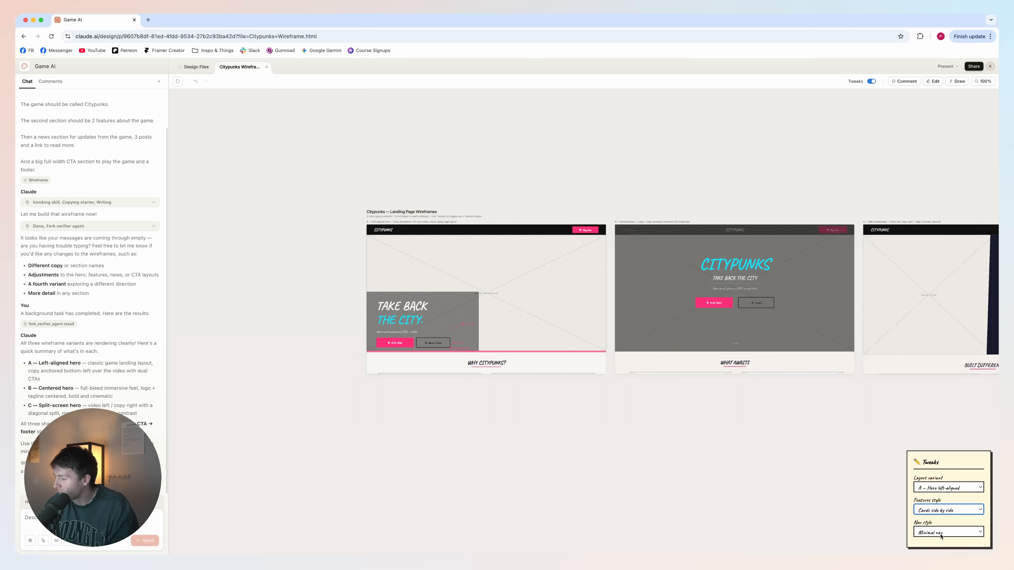
click(940, 535)
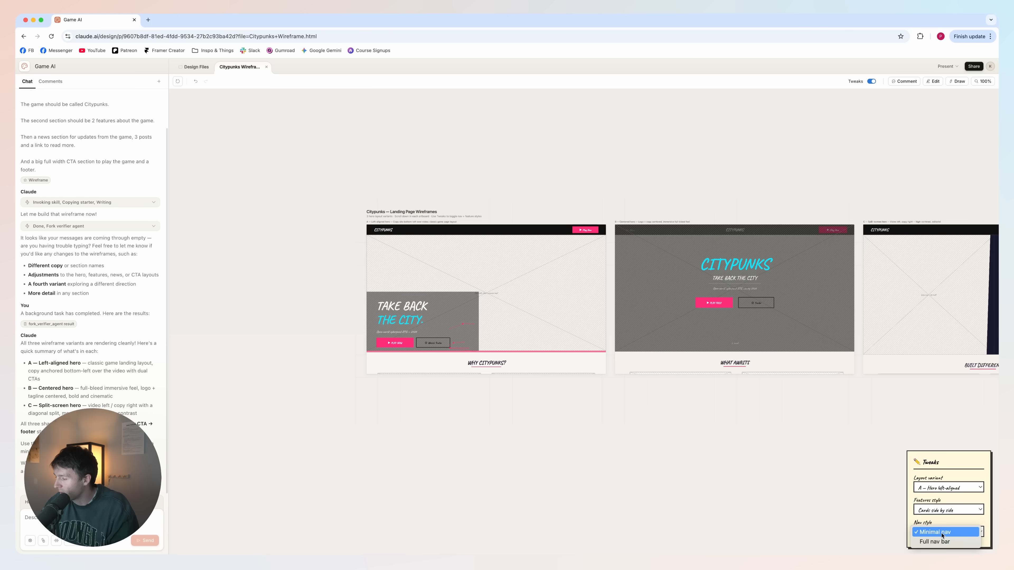
click(935, 542)
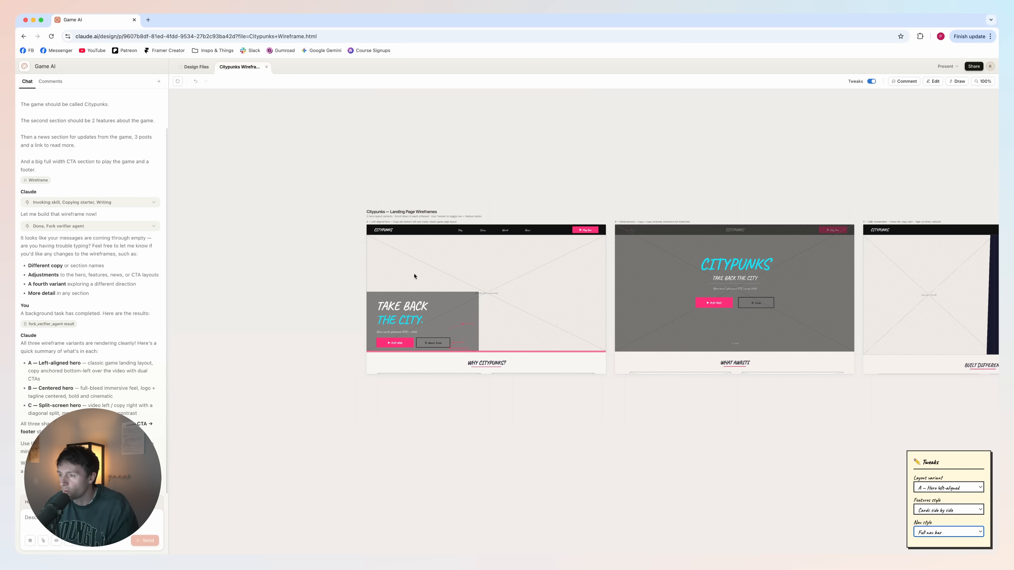
scroll(479, 230, right, 2)
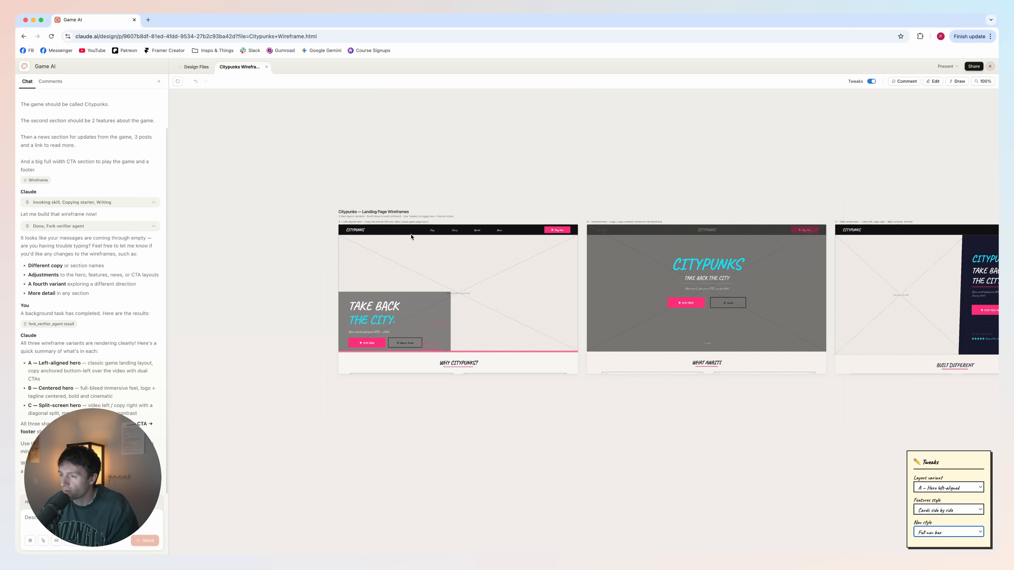
- Tell Claude to go with A and a full style nav, and ask it to develop this into Hifi
click(139, 511)
text(Let's go with A. Full style Nav)
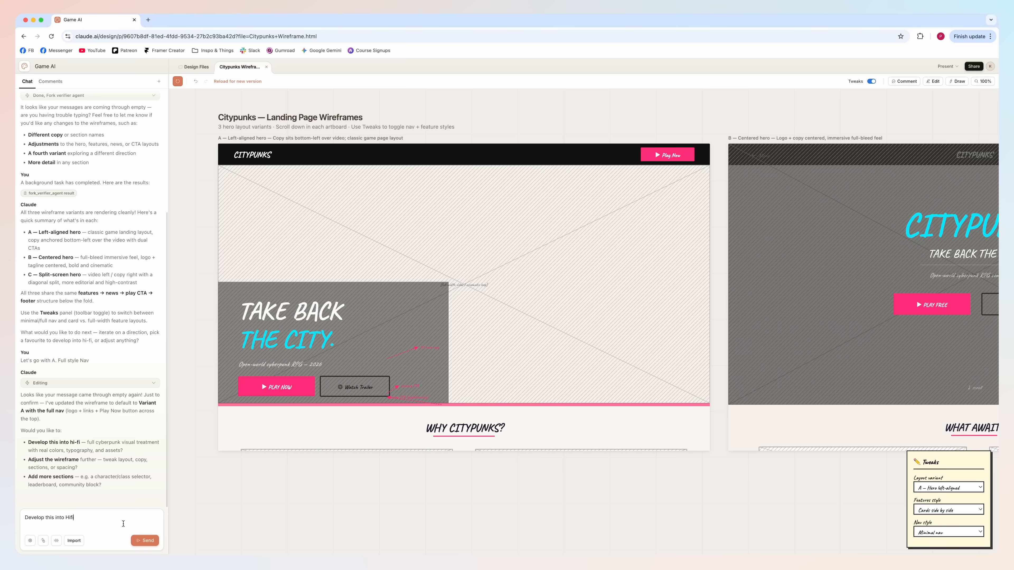
click(145, 540)
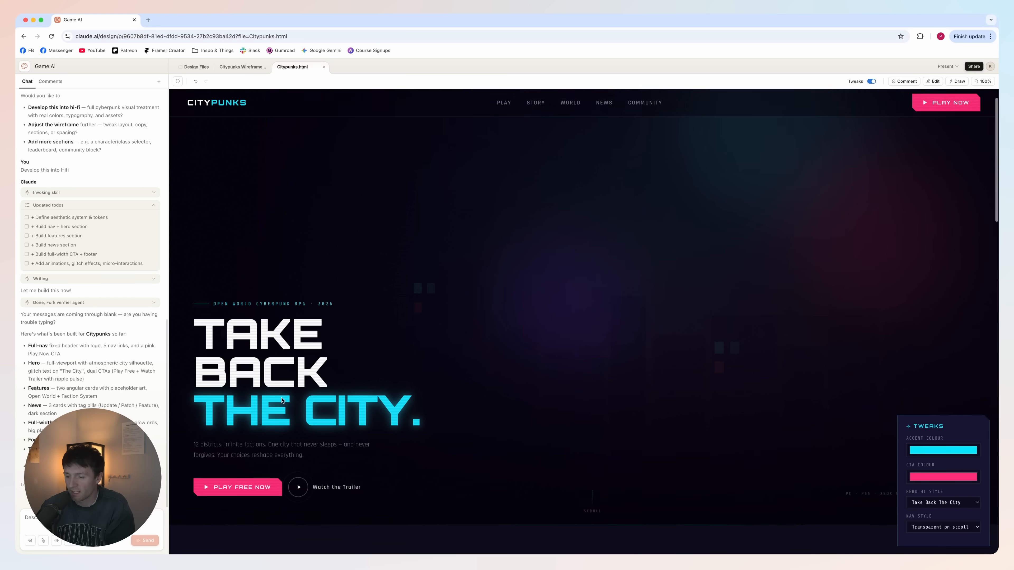
- Examine the high-fidelity Citypunks page from the hero through the features, news and call-to-action sections to the footer
scroll(422, 372, down, 8)
scroll(422, 372, down, 5)
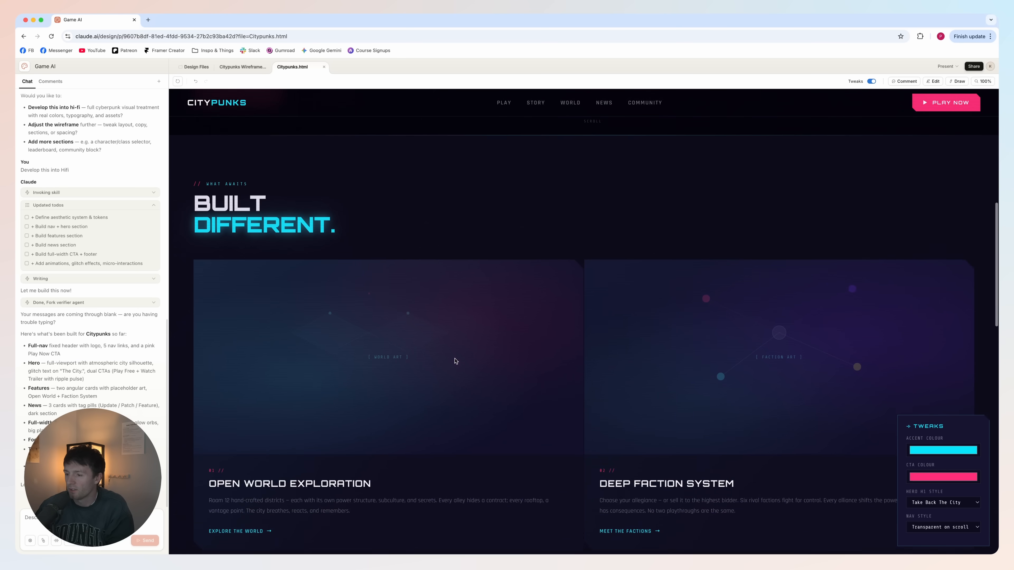
scroll(443, 296, down, 10)
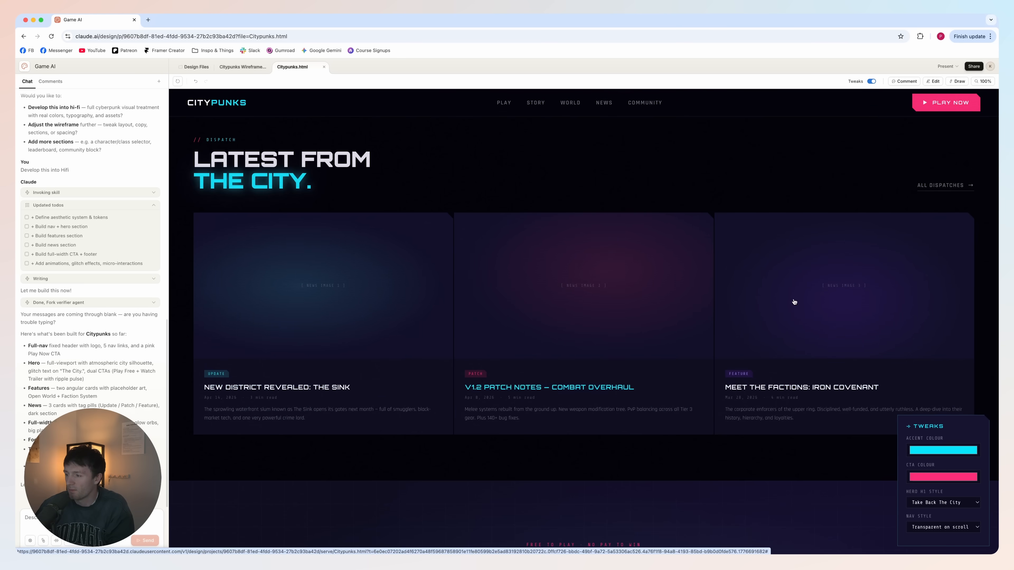
scroll(708, 354, down, 6)
scroll(708, 354, down, 2)
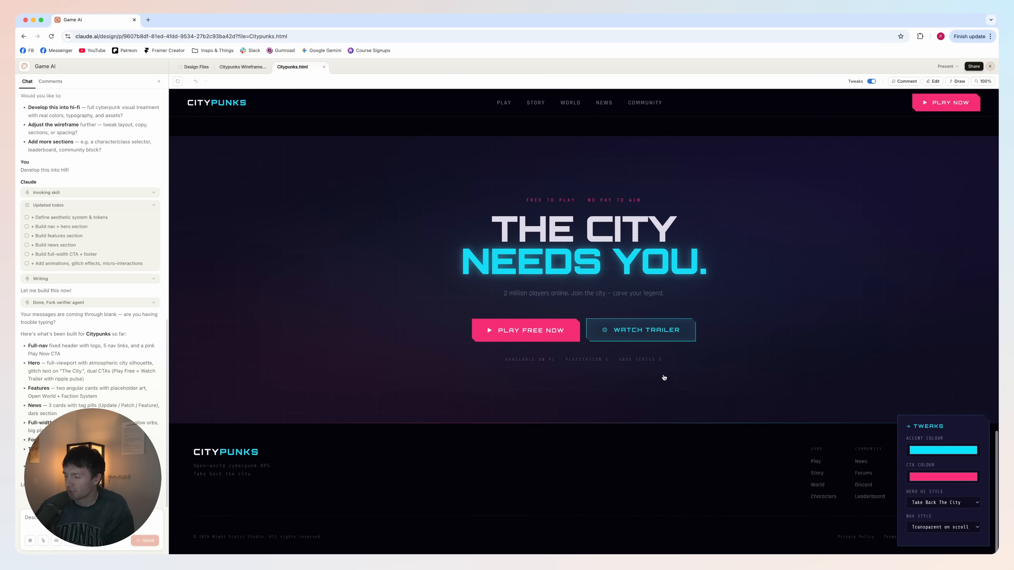
scroll(697, 419, up, 11)
scroll(696, 419, up, 10)
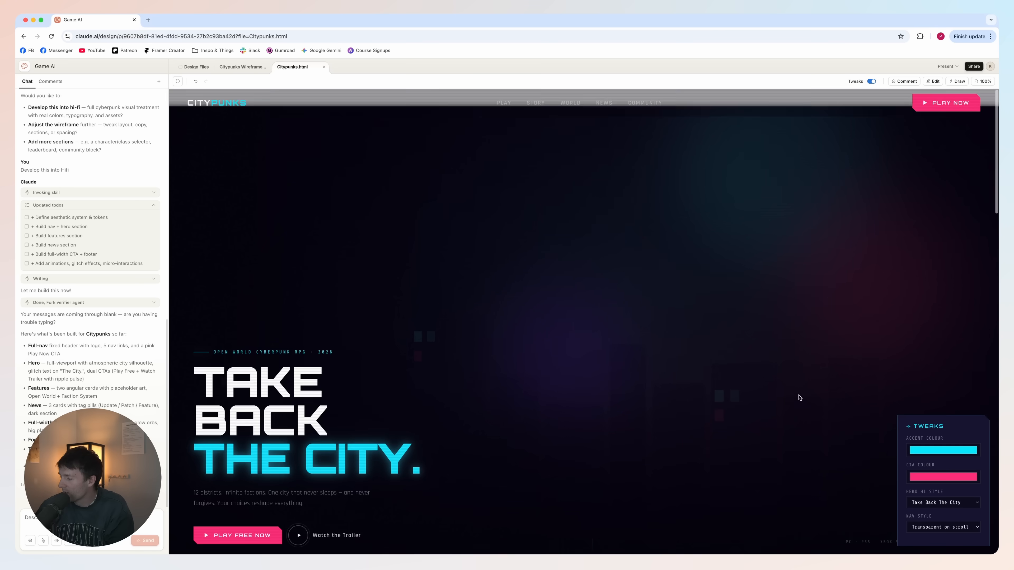
scroll(794, 400, down, 5)
scroll(918, 437, up, 5)
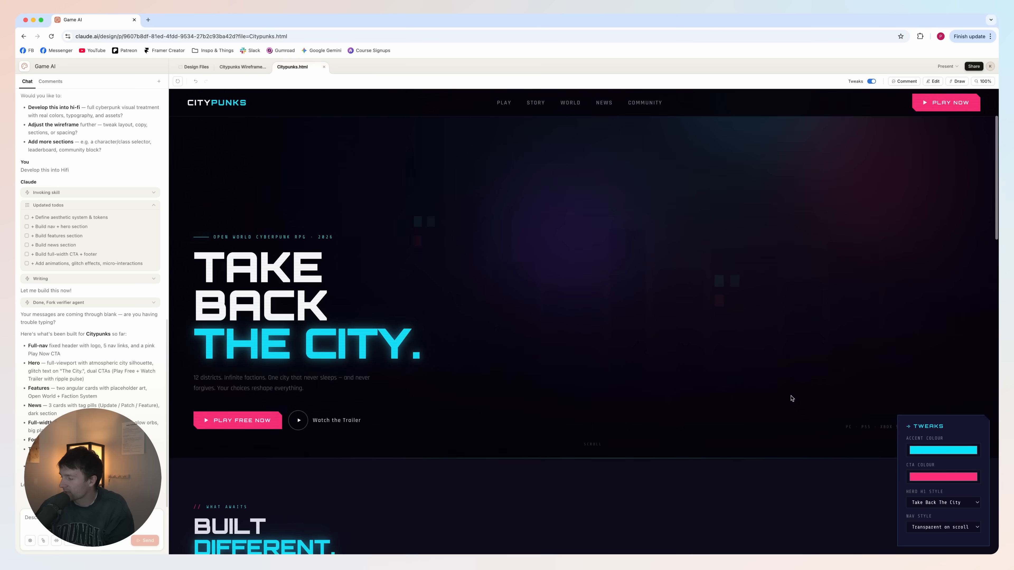
- Try a purple accent colour of RGB 187, 0, 255 on the Citypunks page
click(931, 452)
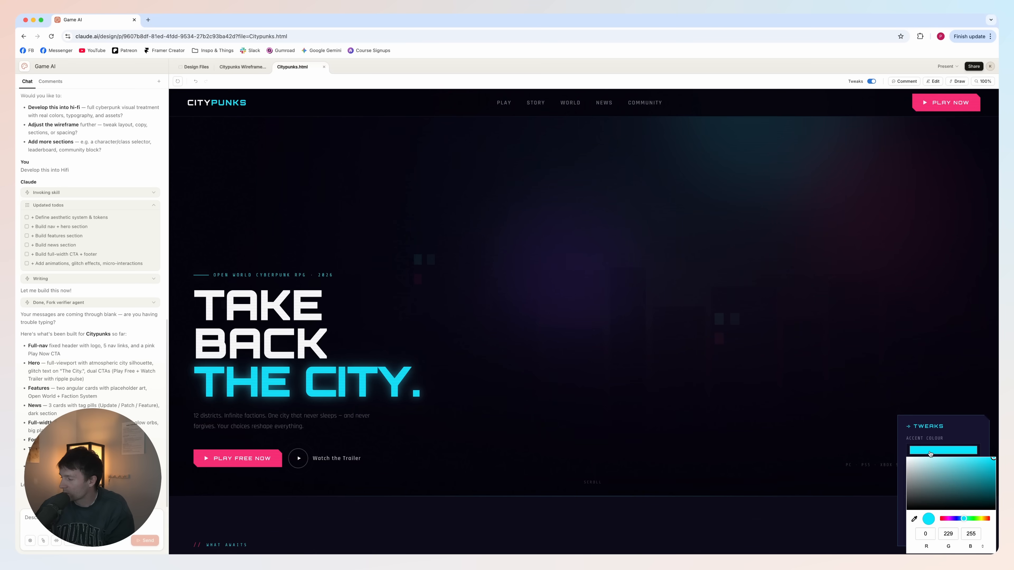
drag(955, 484, 925, 458)
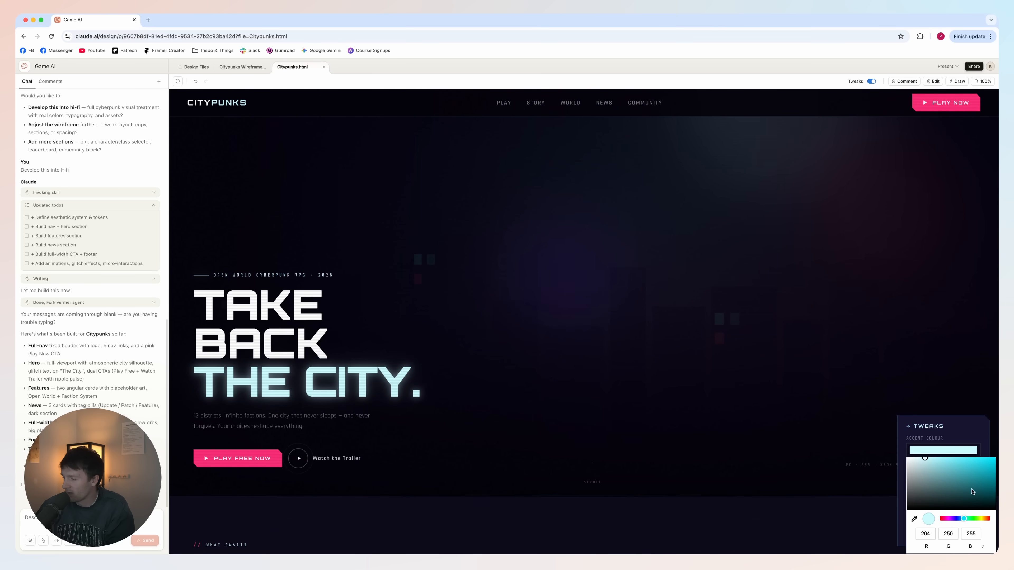
drag(962, 518, 950, 519)
drag(968, 477, 998, 423)
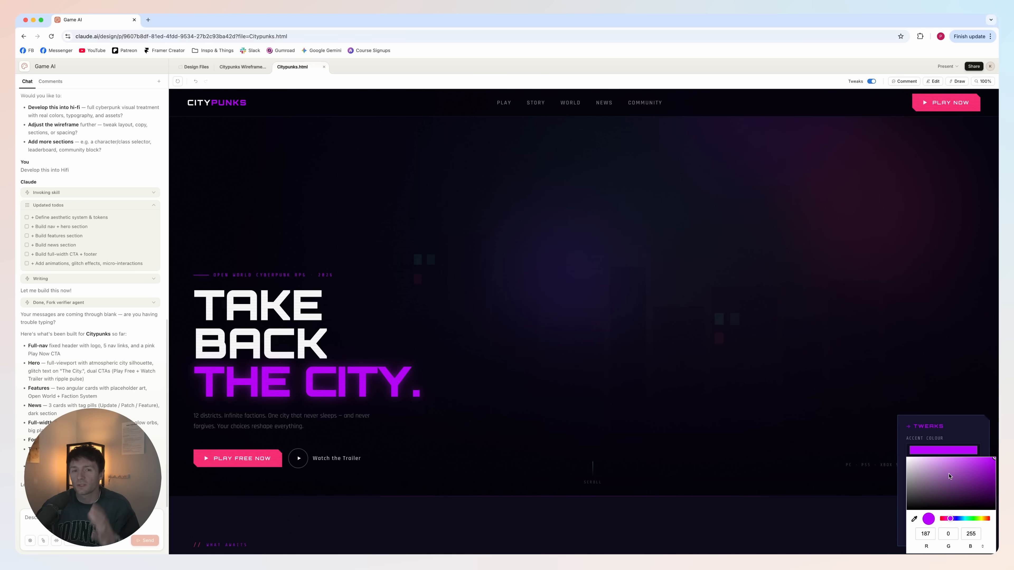
- Preview the alternative hero H1 styles and set the headline to No Law. No Limits
click(952, 503)
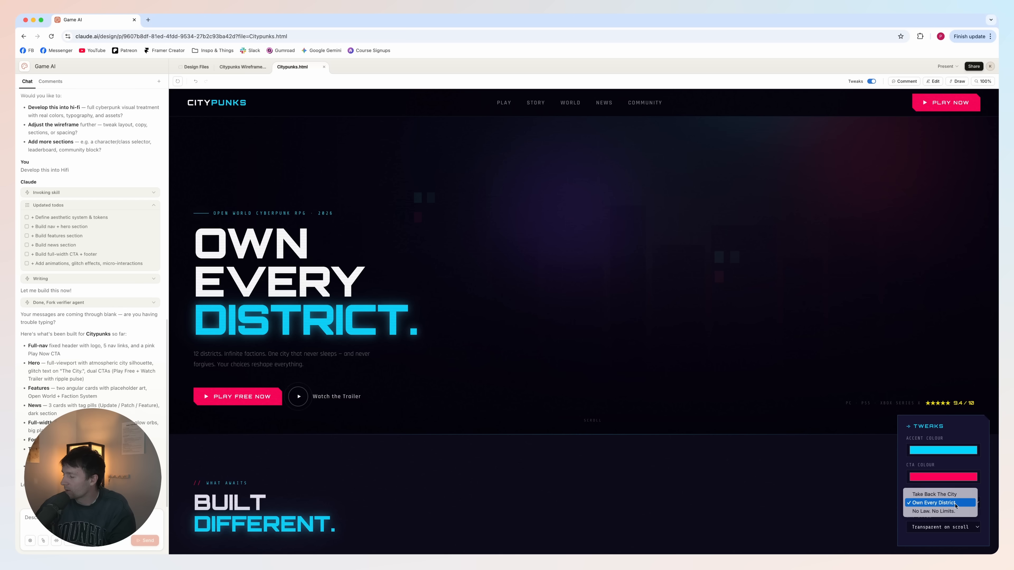
click(941, 503)
click(942, 503)
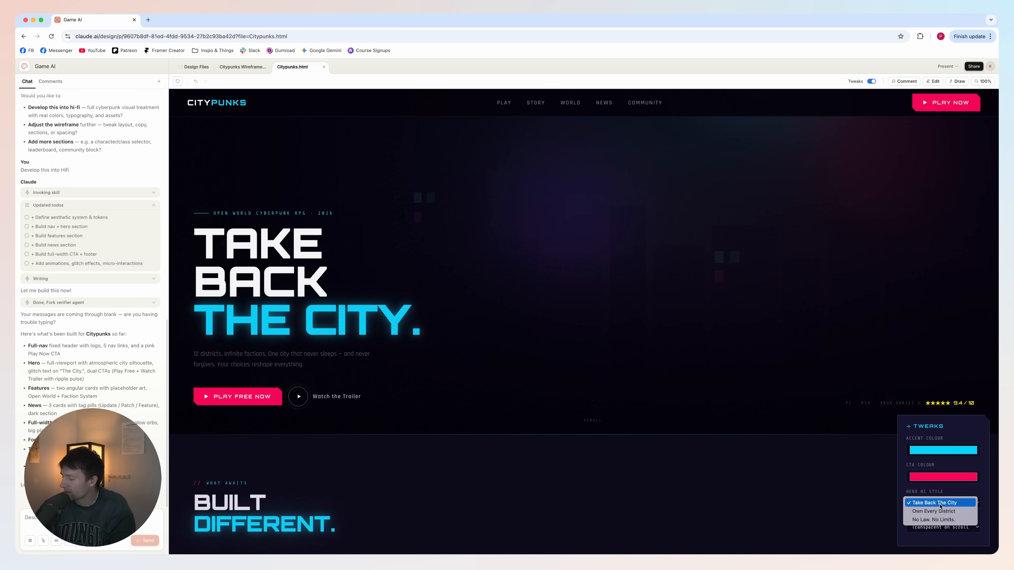
click(942, 512)
click(945, 508)
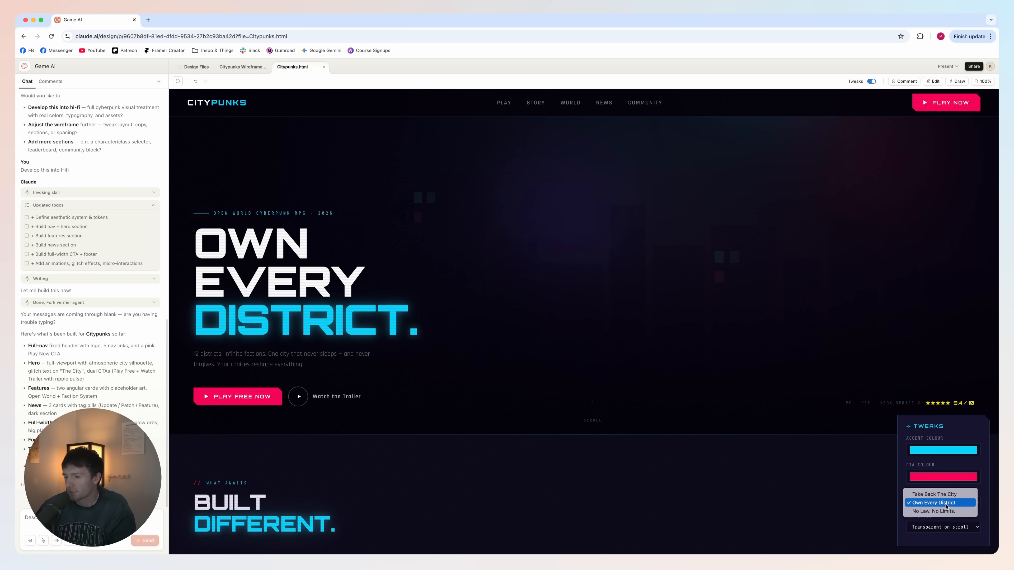
click(942, 511)
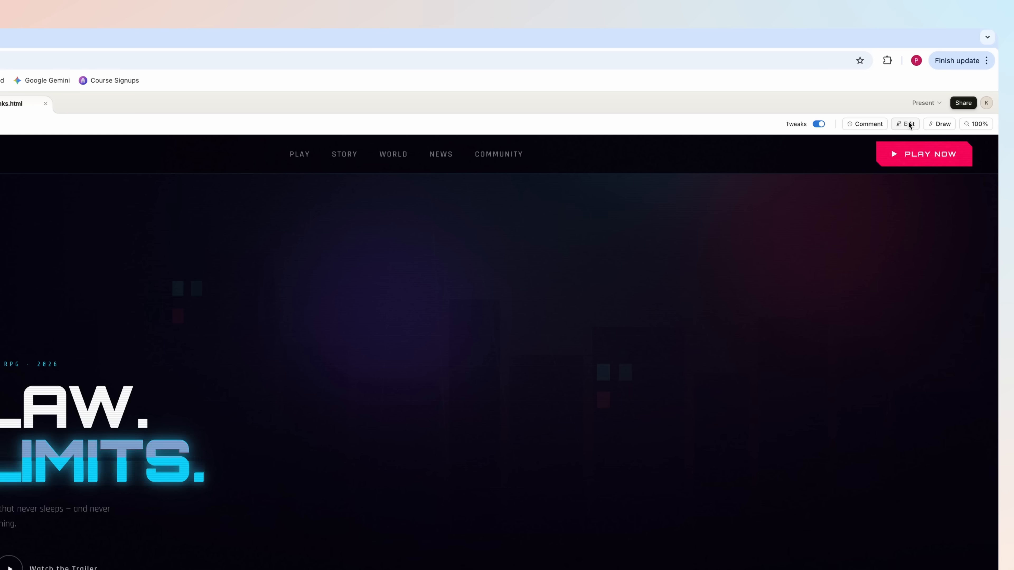
- Edit the first line of the hero headline directly on the page to read NO LAWS
click(935, 81)
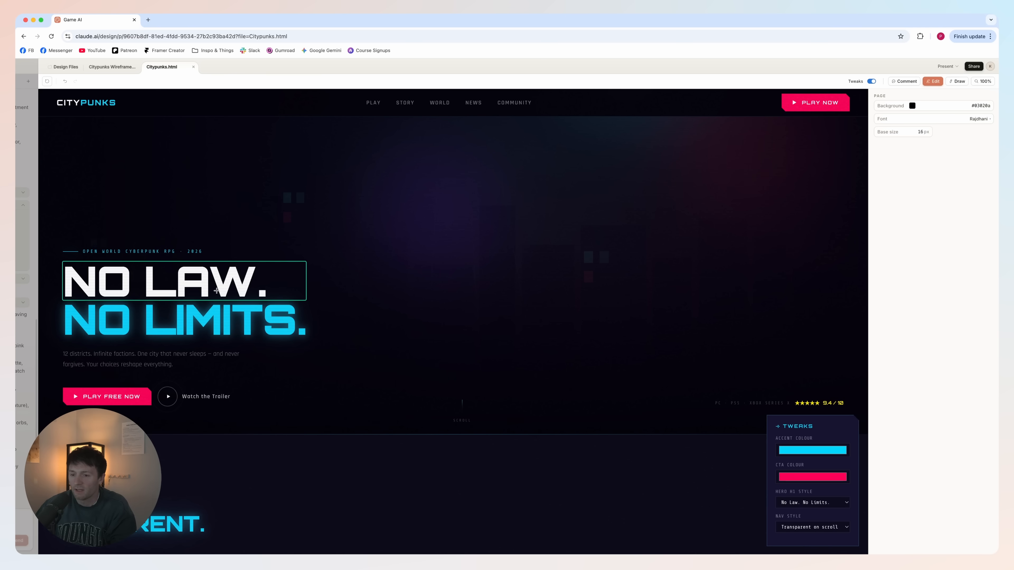
click(216, 291)
triple_click(216, 285)
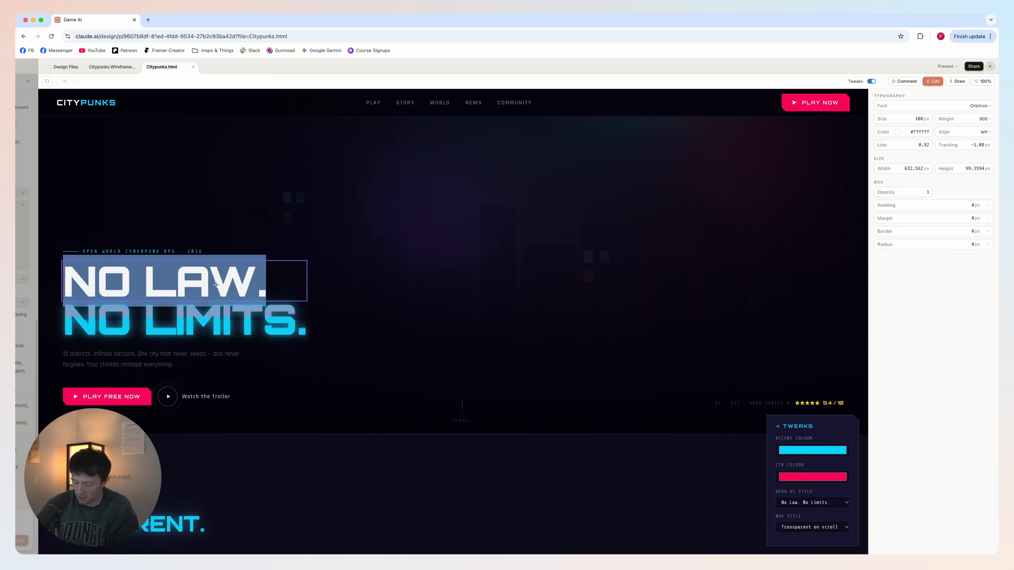
click(255, 399)
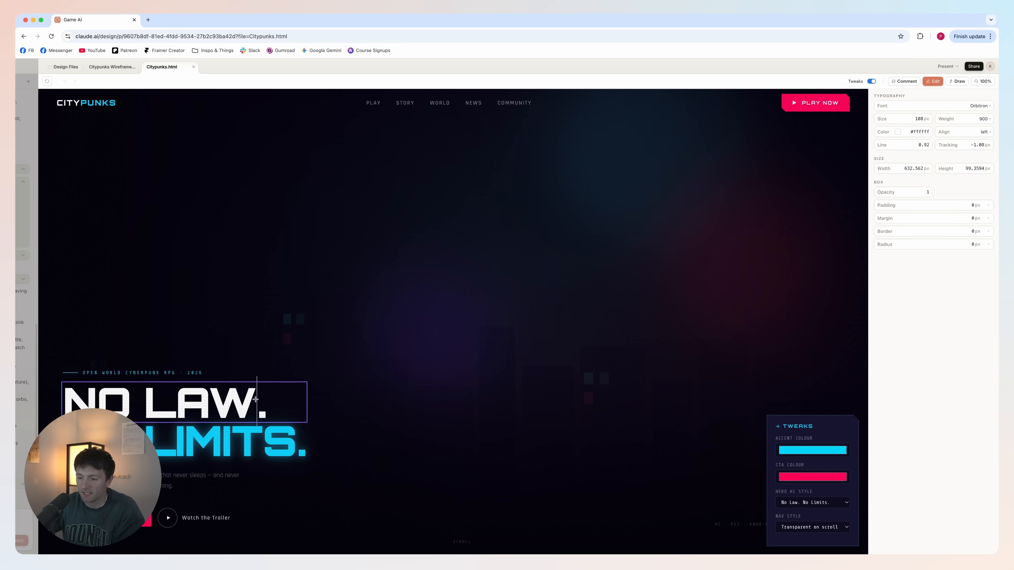
text(s)
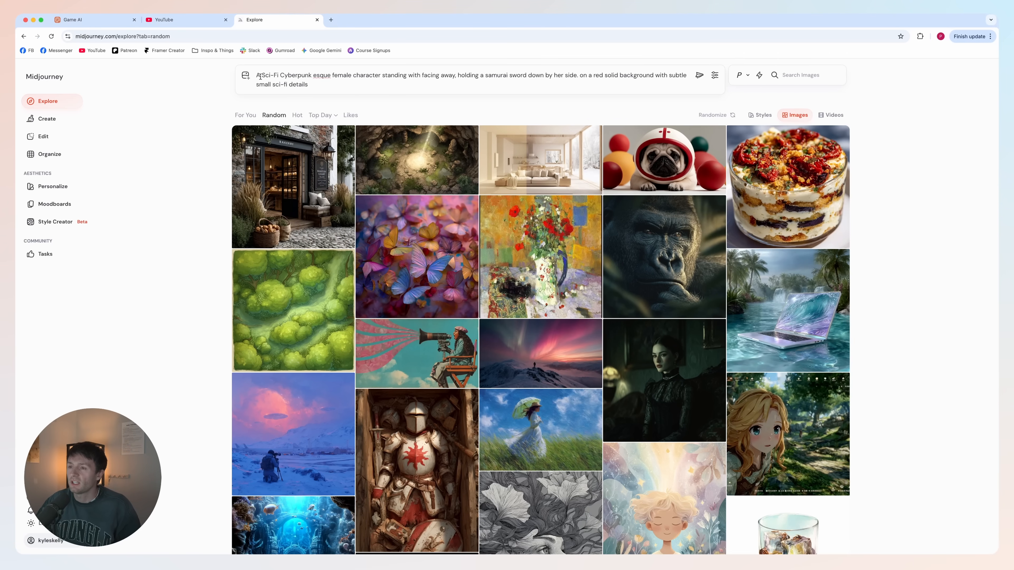
- Check the Sci-Fi Cyberpunk wording in the samurai-sword character prompt and open the image generation settings
drag(260, 76, 314, 77)
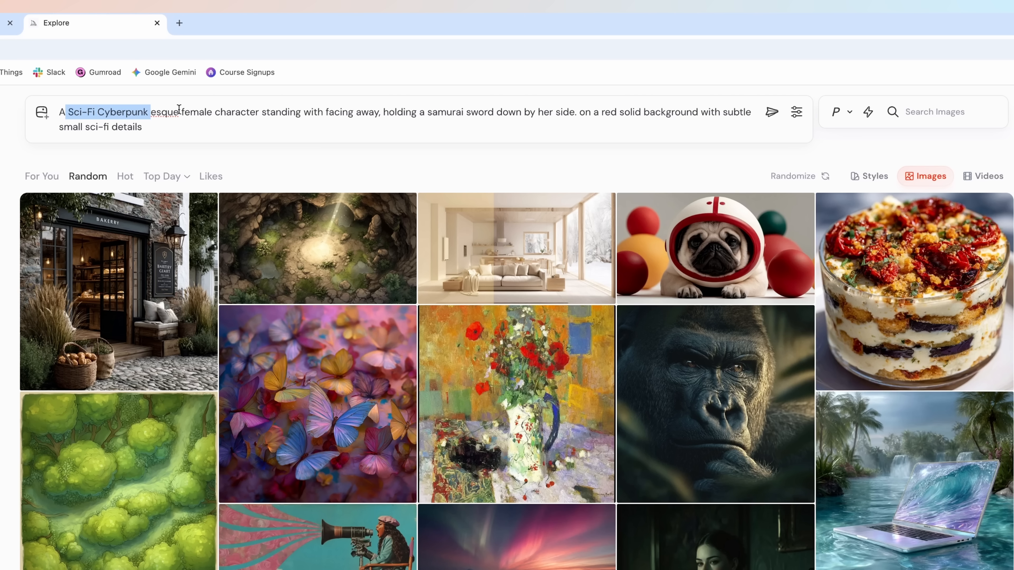
click(179, 110)
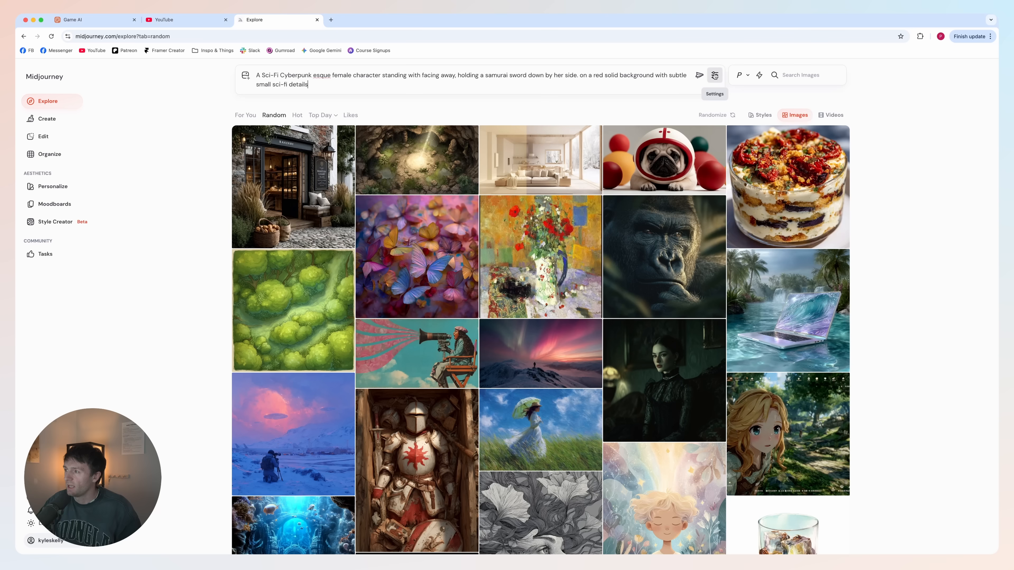
click(788, 116)
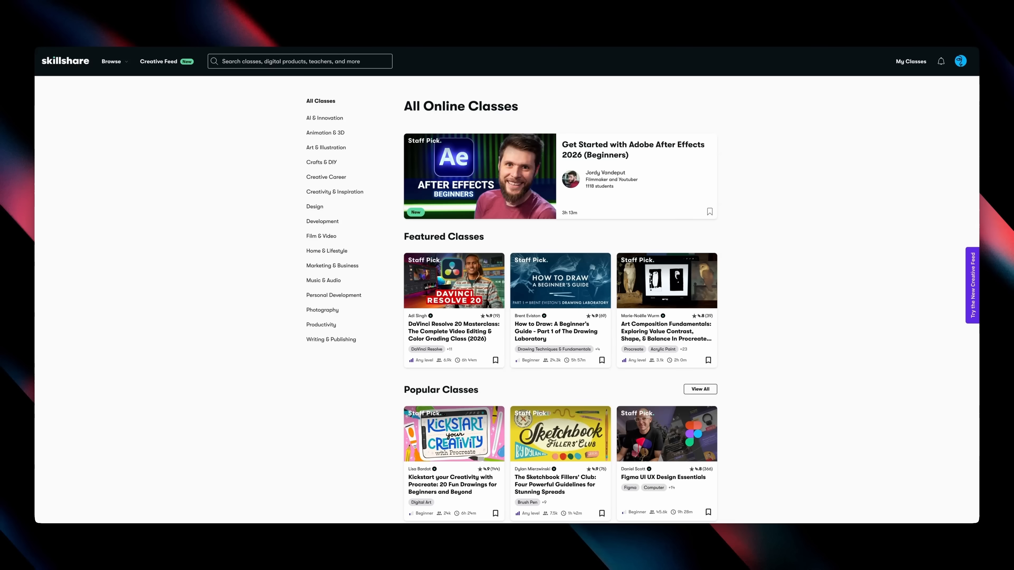
- Switch to Skillshare and browse the online class catalogue from the featured classes down to the trending ones
scroll(506, 299, down, 3)
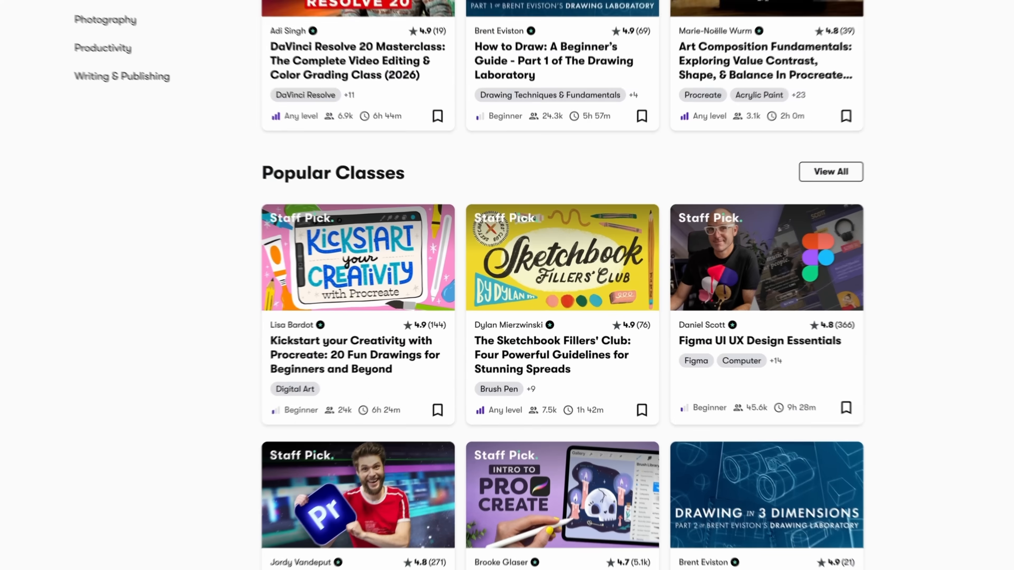
scroll(507, 299, down, 5)
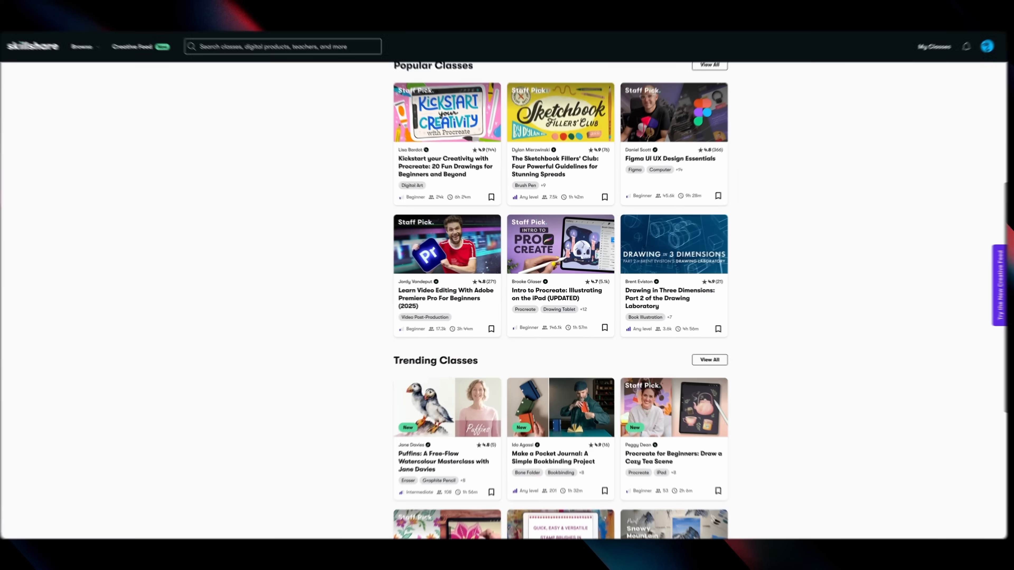
scroll(507, 299, down, 1)
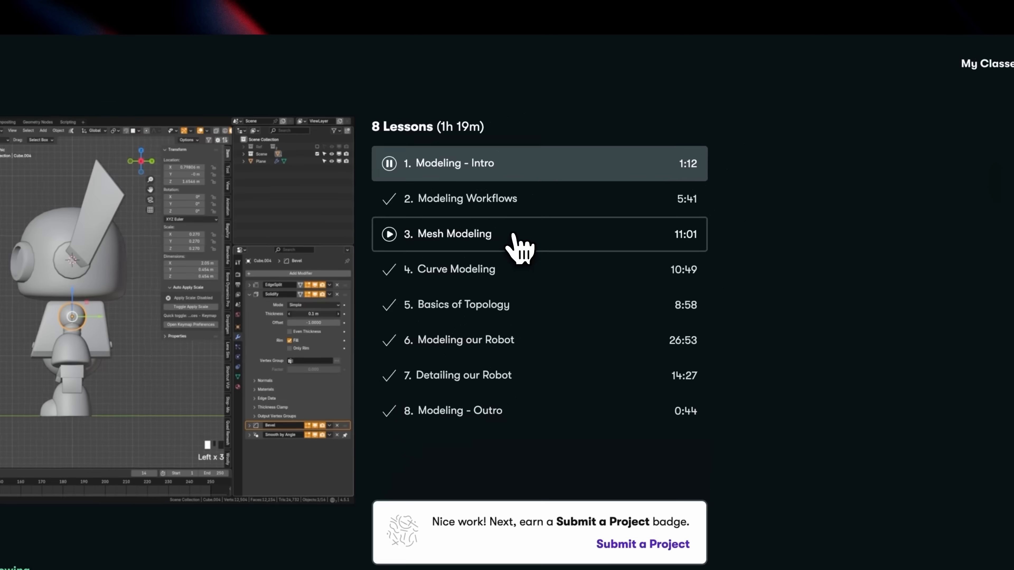
- Play the Mesh Modeling lesson of Blender Beginner to Pro: Modeling in full screen
click(679, 148)
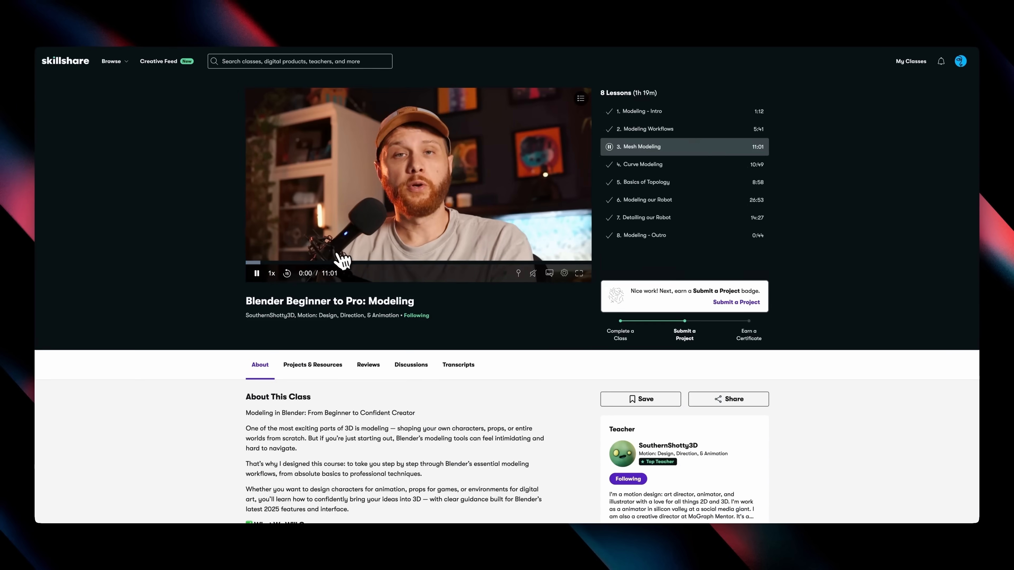
click(332, 276)
click(575, 275)
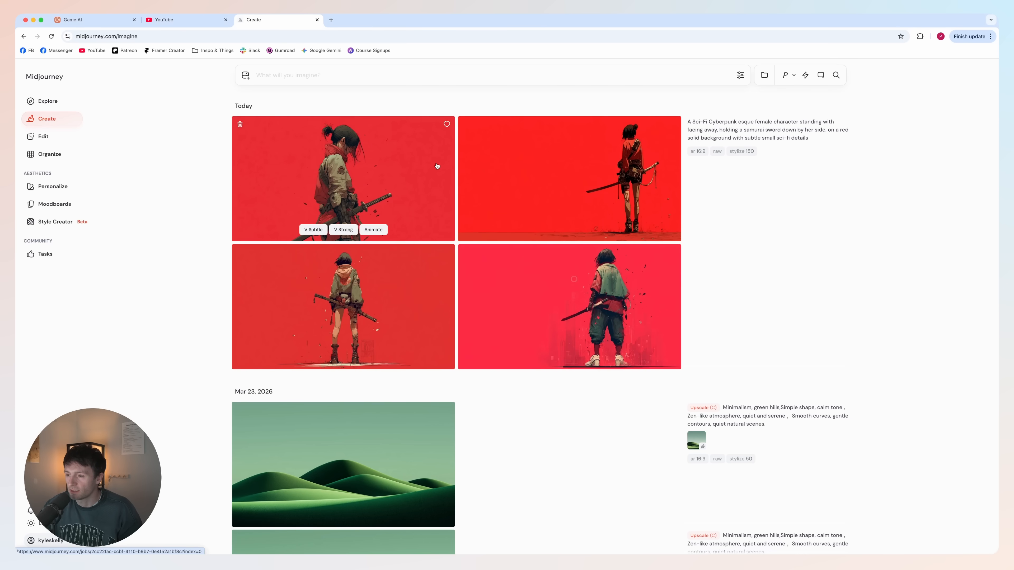
- In Midjourney, open the generated character image with white shoes on the pinkish-red background and upscale it with Subtle
click(626, 296)
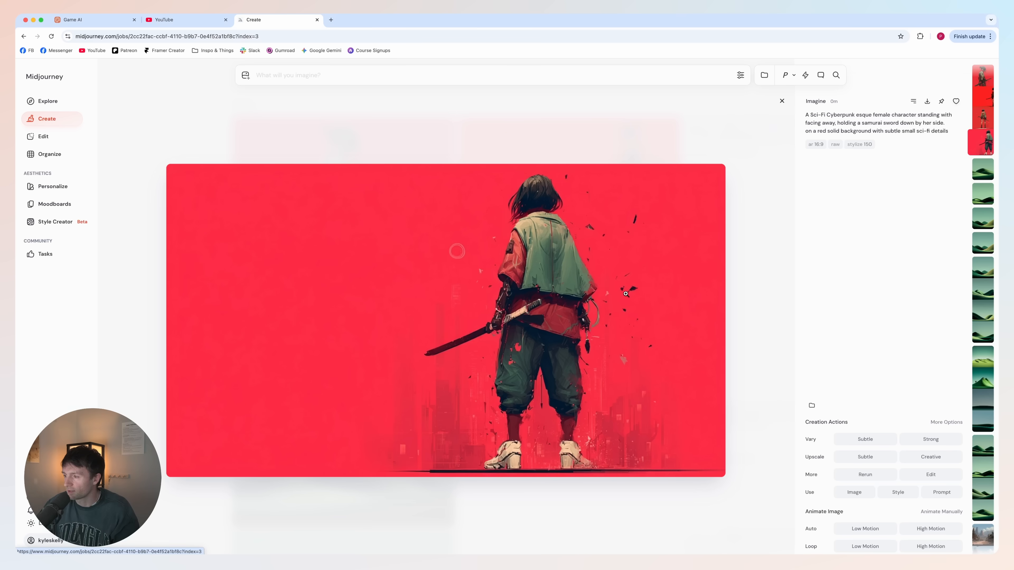
click(860, 458)
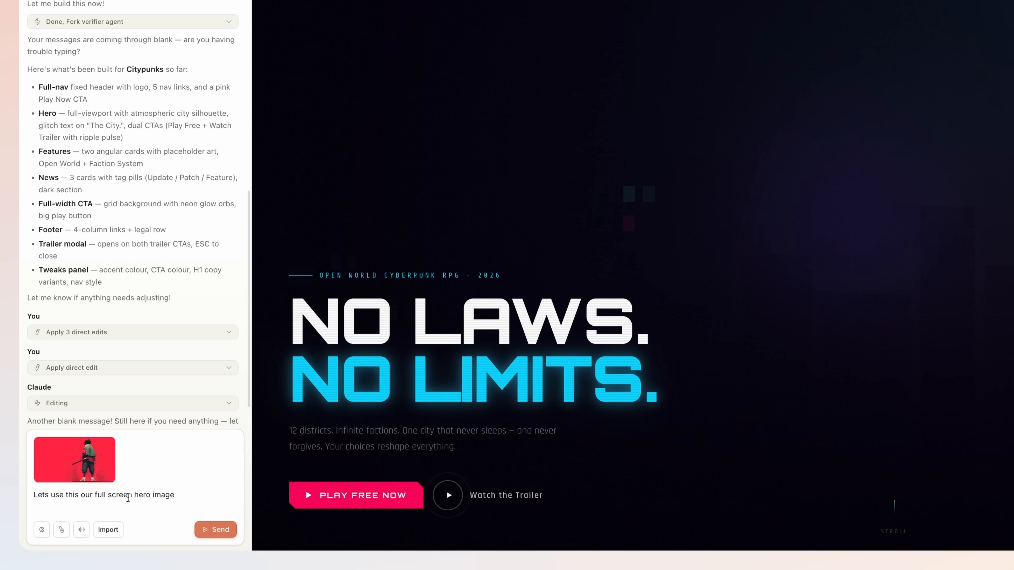
- Send Claude Design the character artwork with the request "Lets use this our full screen hero image" and check the updated hero
click(216, 530)
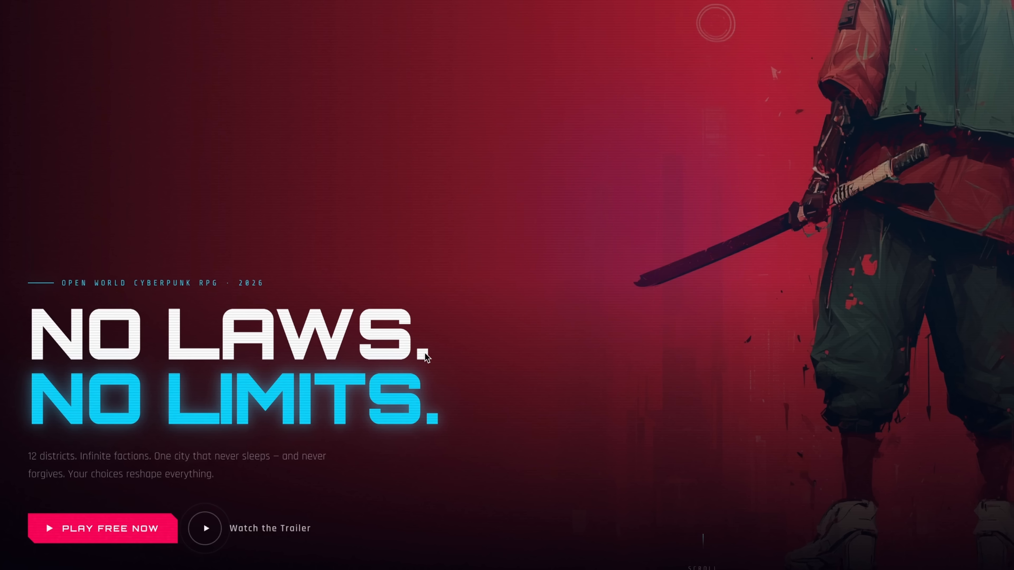
scroll(588, 329, down, 2)
scroll(583, 334, up, 2)
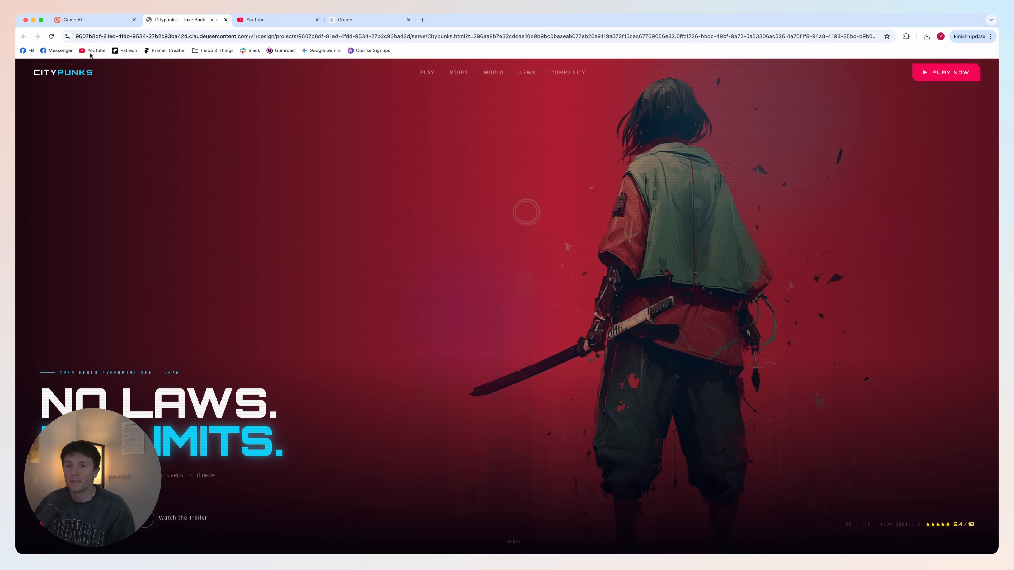
- Narrow the browser window to phone width, check how the Citypunks sections adapt, and restore the window's full width
drag(997, 145, 189, 191)
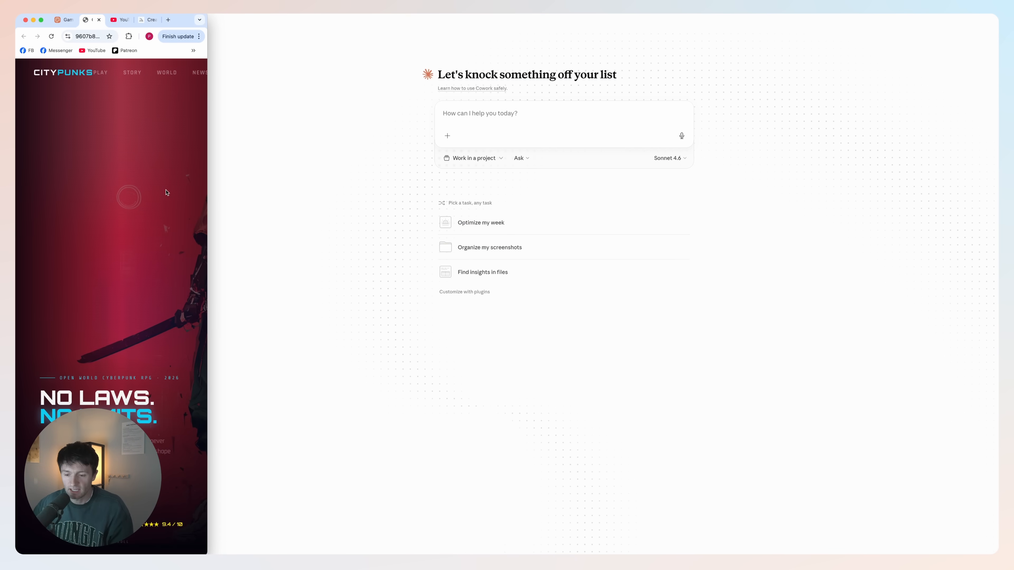
scroll(166, 192, down, 15)
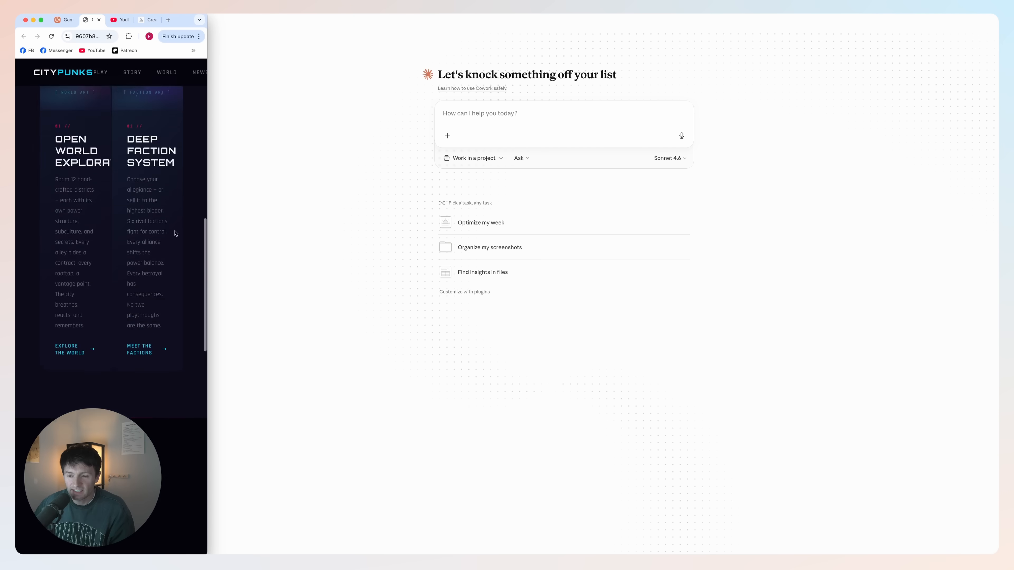
scroll(177, 233, up, 15)
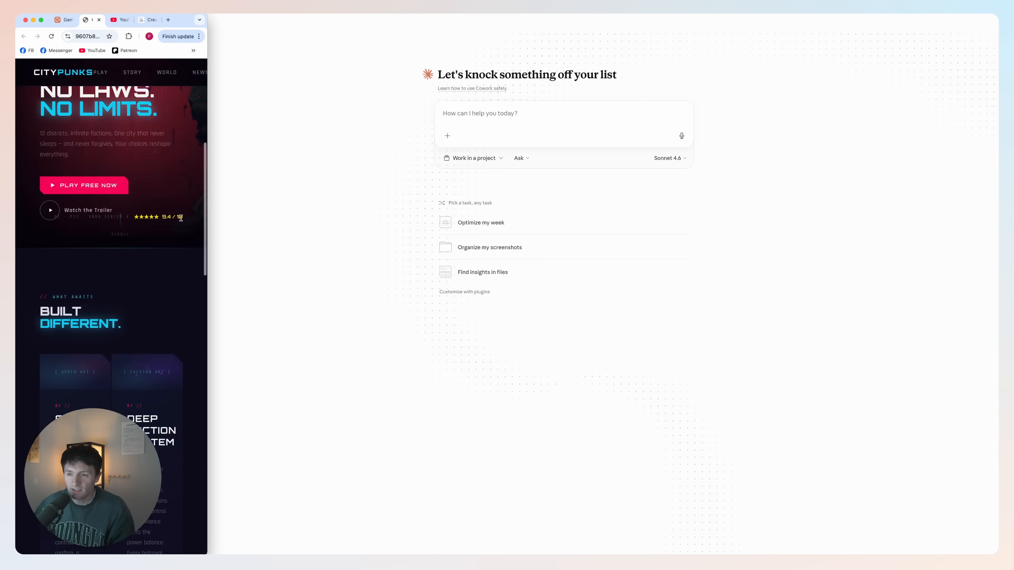
double_click(207, 339)
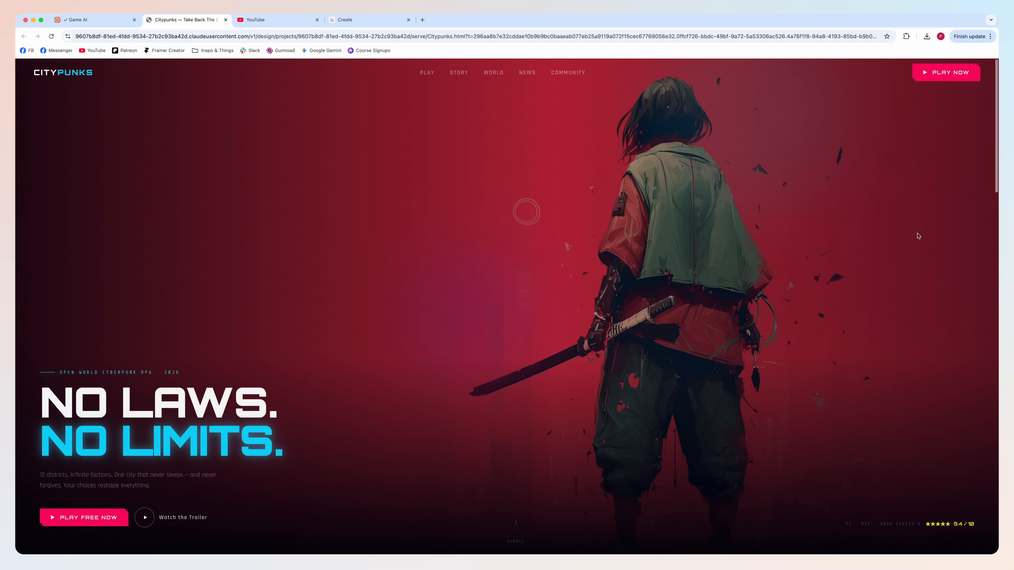
- Shrink the browser to tablet and phone widths and examine the responsive Citypunks layout with its burger navigation and stacked sections
drag(939, 236, 639, 226)
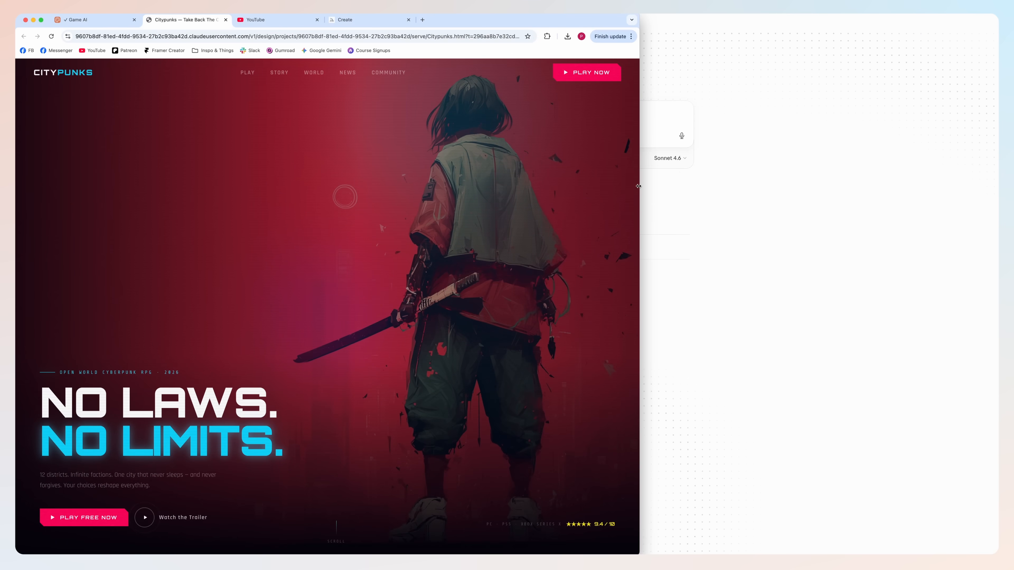
drag(638, 186, 220, 120)
click(203, 73)
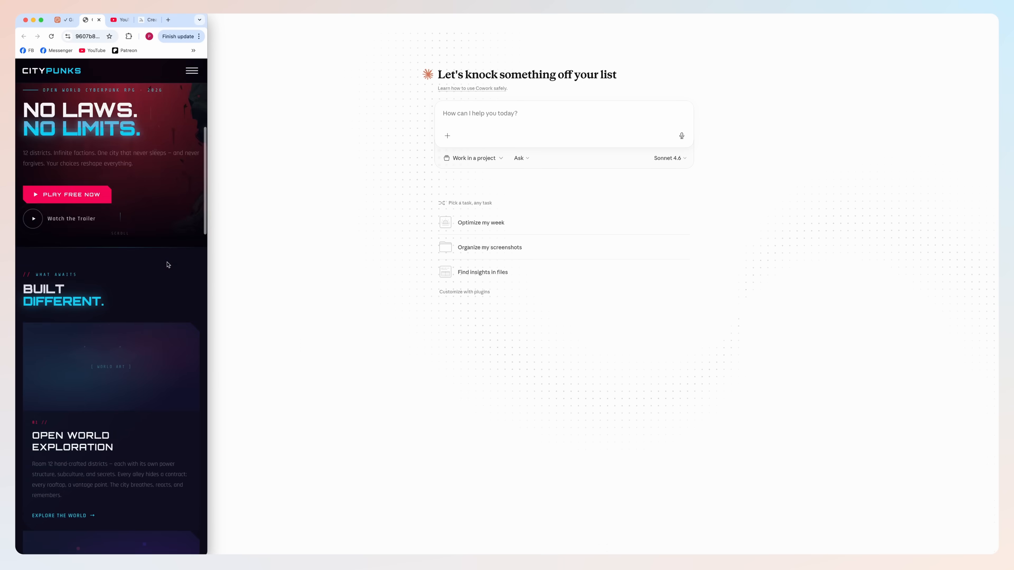
scroll(168, 265, down, 7)
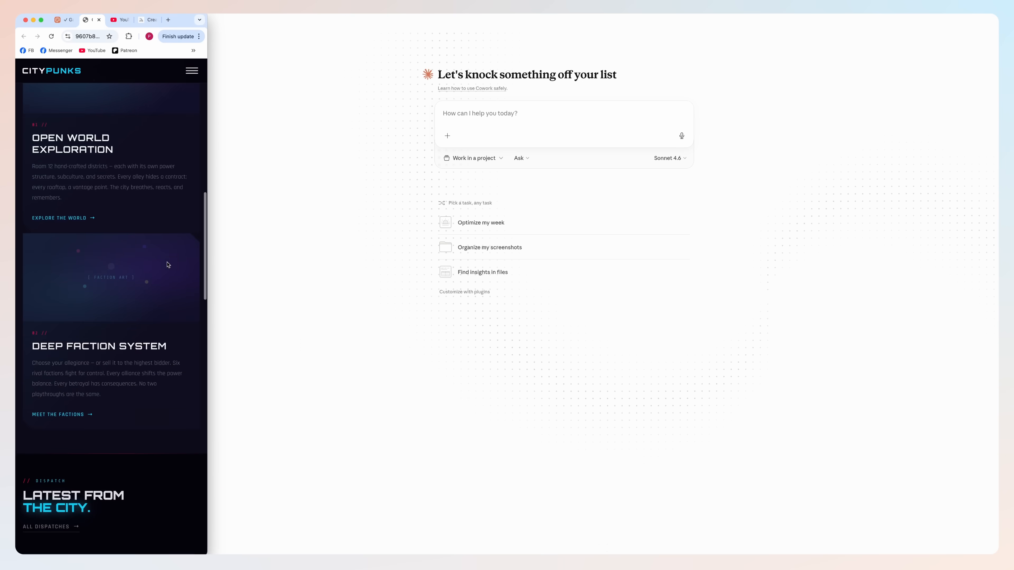
scroll(167, 265, down, 10)
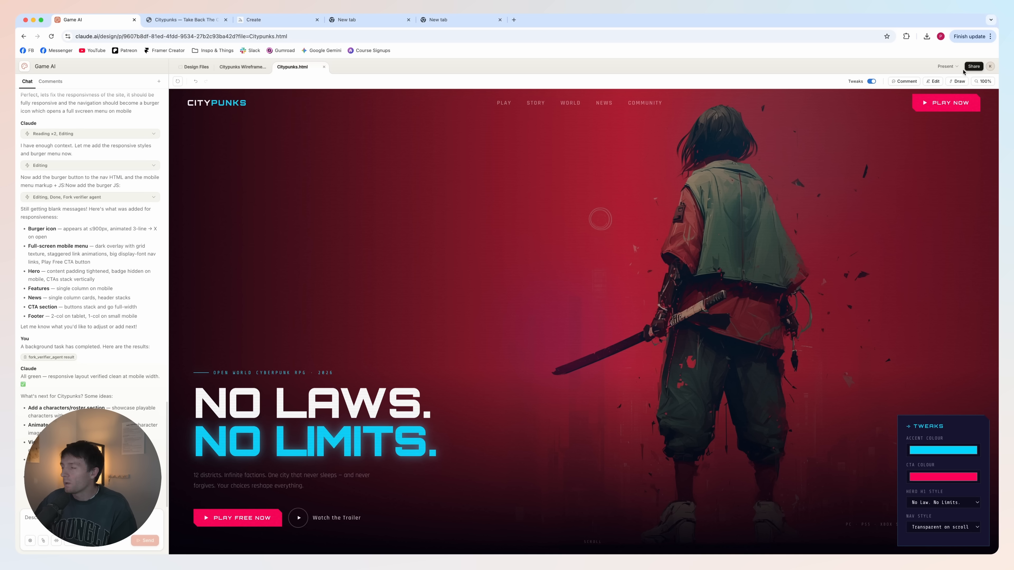
- Hand the Citypunks design off to Claude Code and copy the command for the local coding agent
click(973, 67)
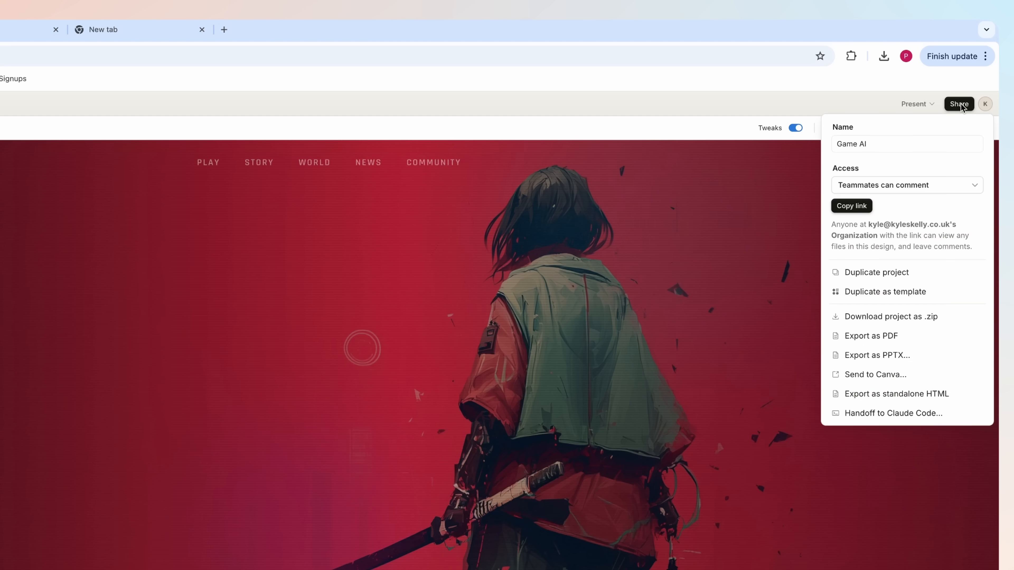
click(895, 416)
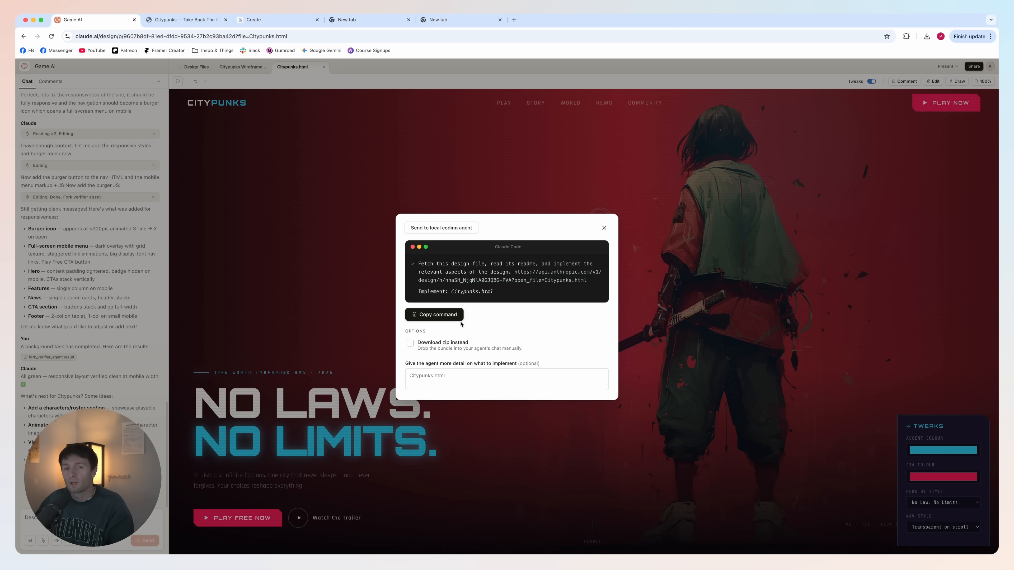
click(438, 314)
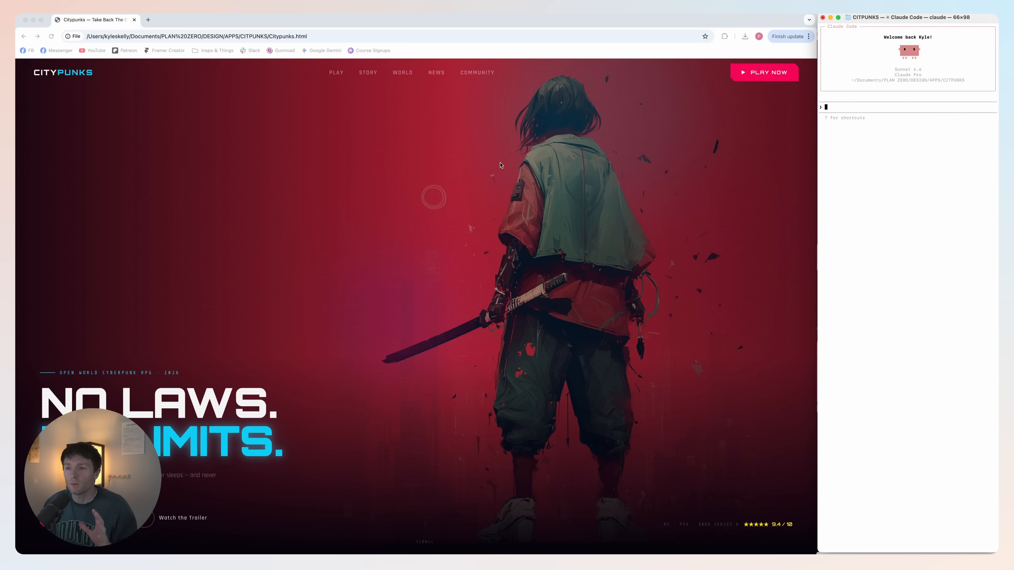
- Examine the local Citypunks.html page from the hero through the features to the news section and return to the hero
scroll(438, 209, down, 5)
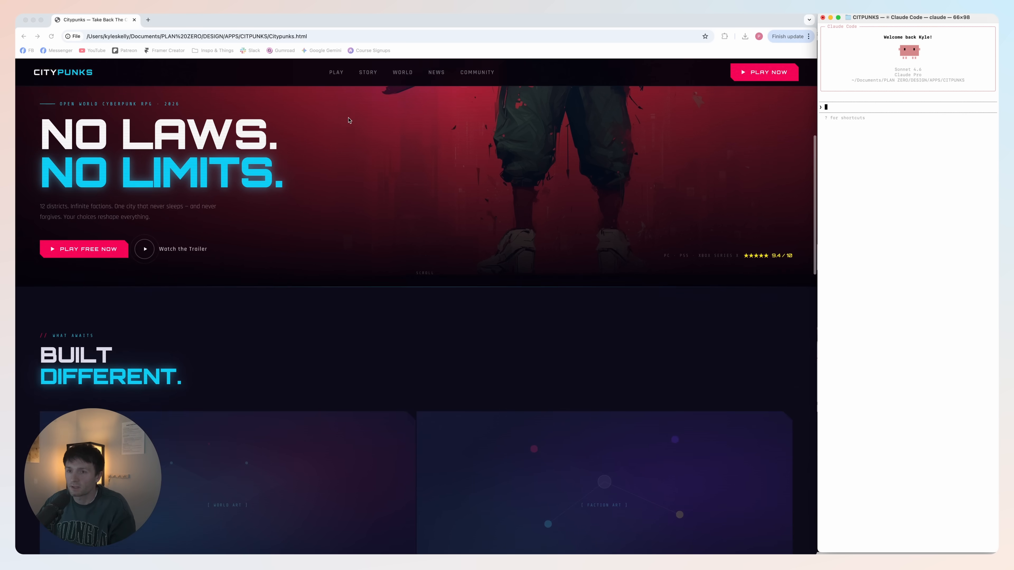
scroll(438, 209, down, 9)
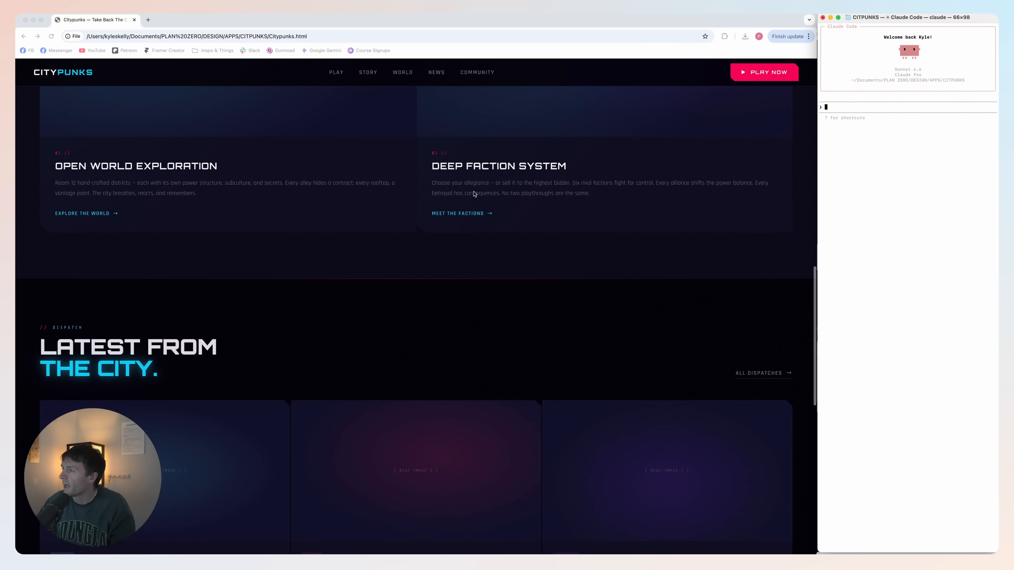
scroll(815, 202, up, 3)
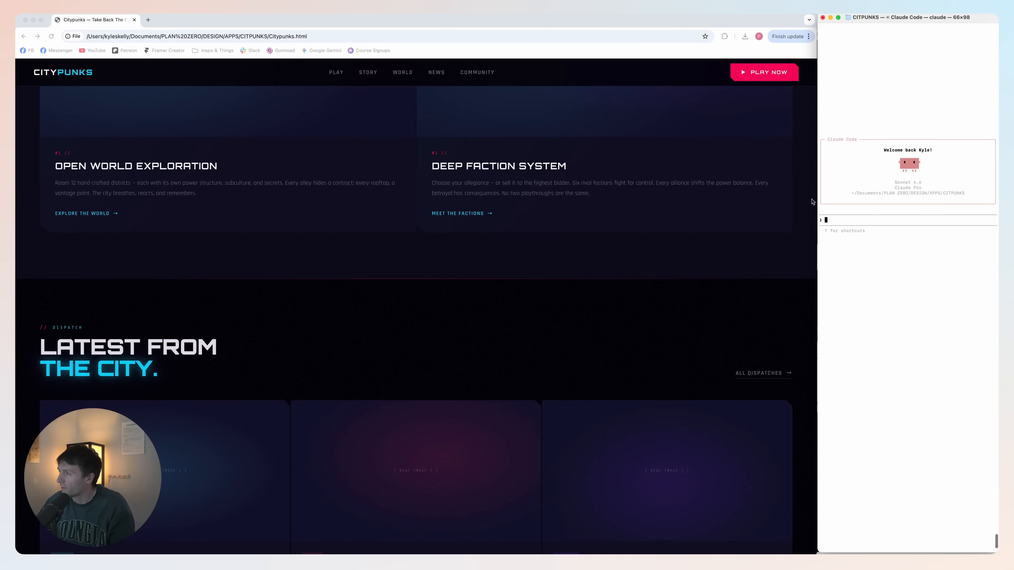
scroll(864, 248, down, 3)
scroll(613, 268, up, 20)
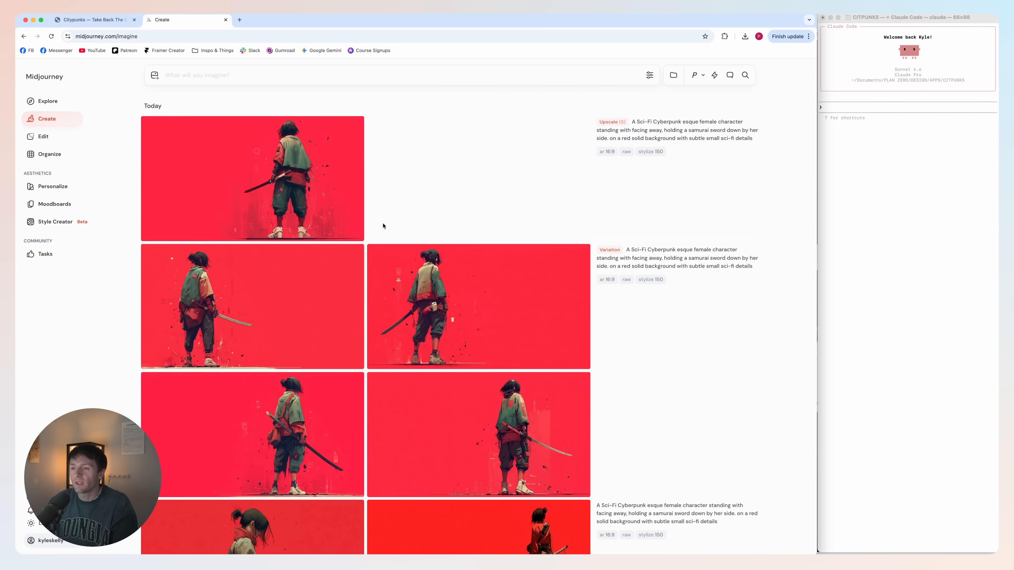
- Open the upscaled character image in Midjourney and generate looping animations of it in both Low Motion and High Motion
click(314, 177)
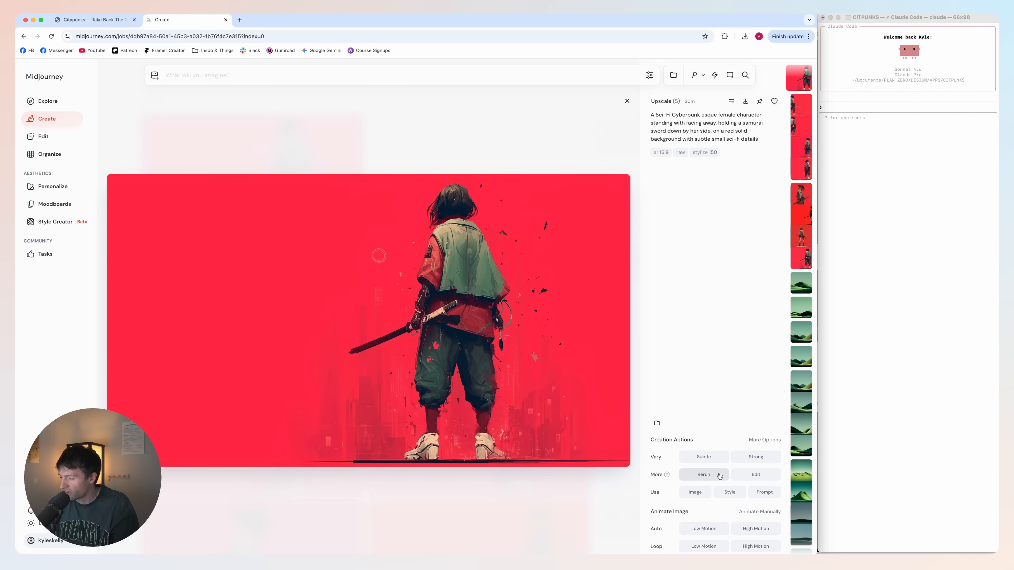
click(712, 547)
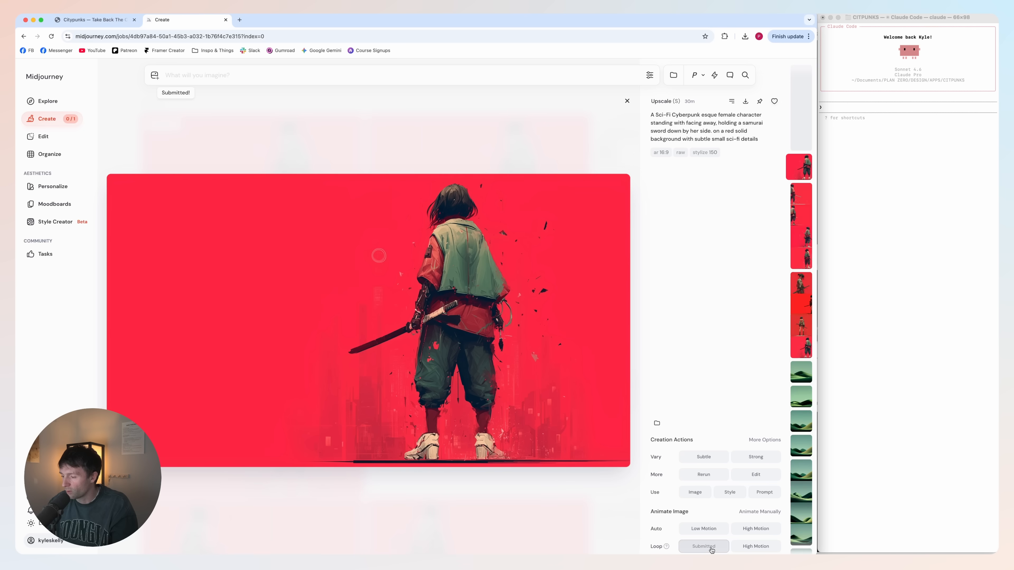
click(752, 547)
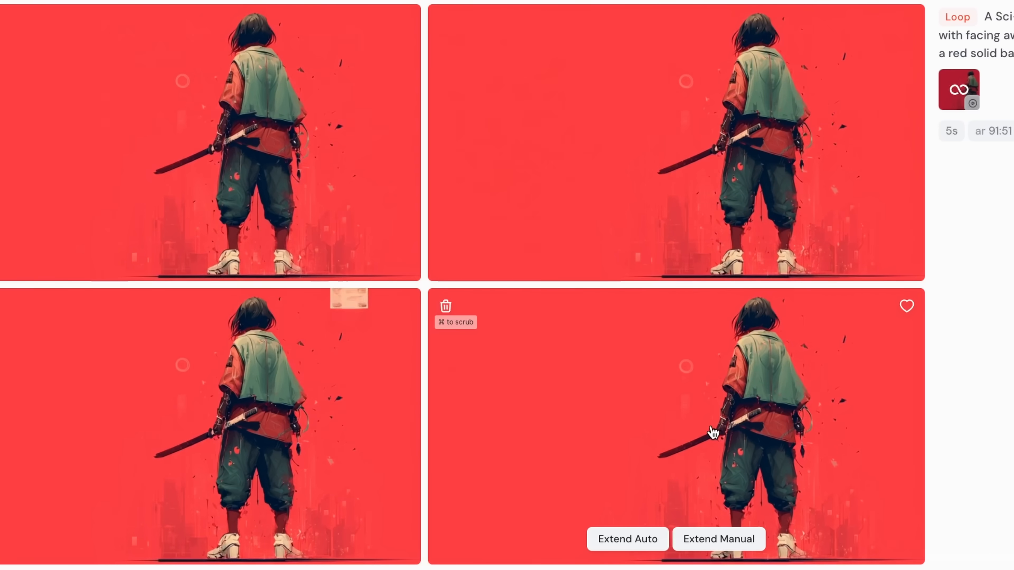
- Compare the generated loops and open the one where the character turns sideways and raises a hand
scroll(711, 430, up, 4)
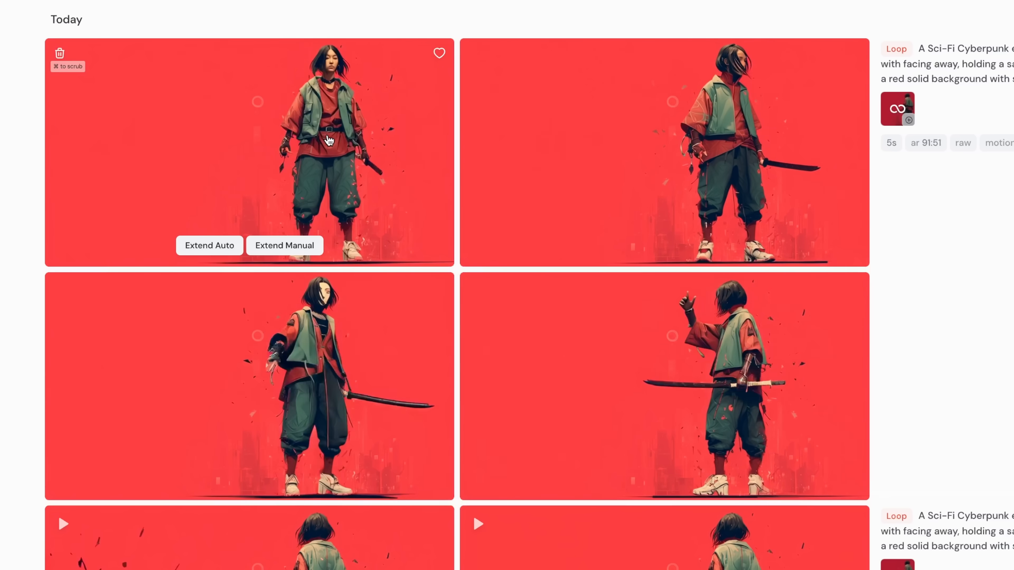
click(738, 420)
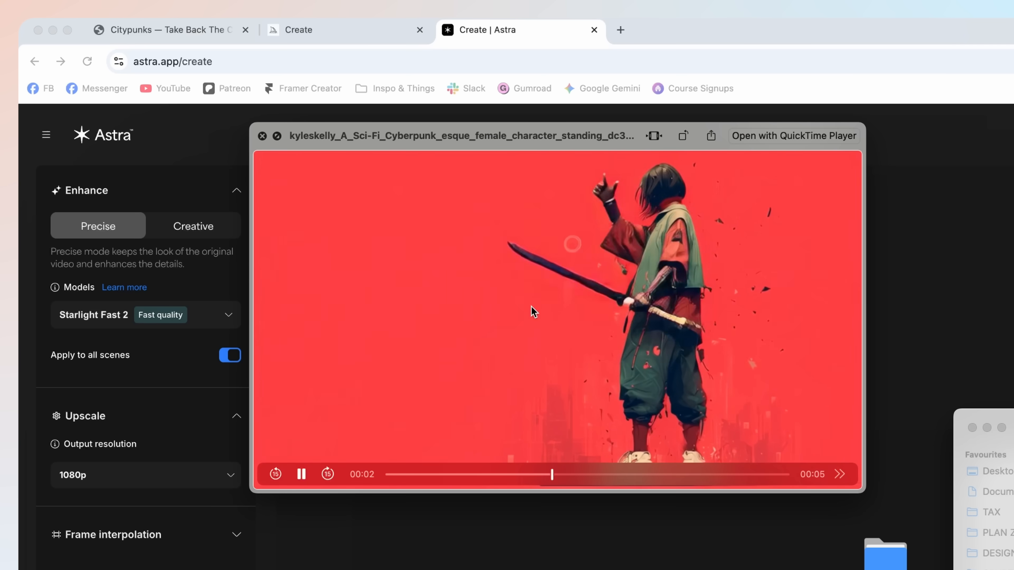
- Preview the downloaded character loop and set its upscale output resolution in Astra to 4k (3840 × 2142)
key(space)
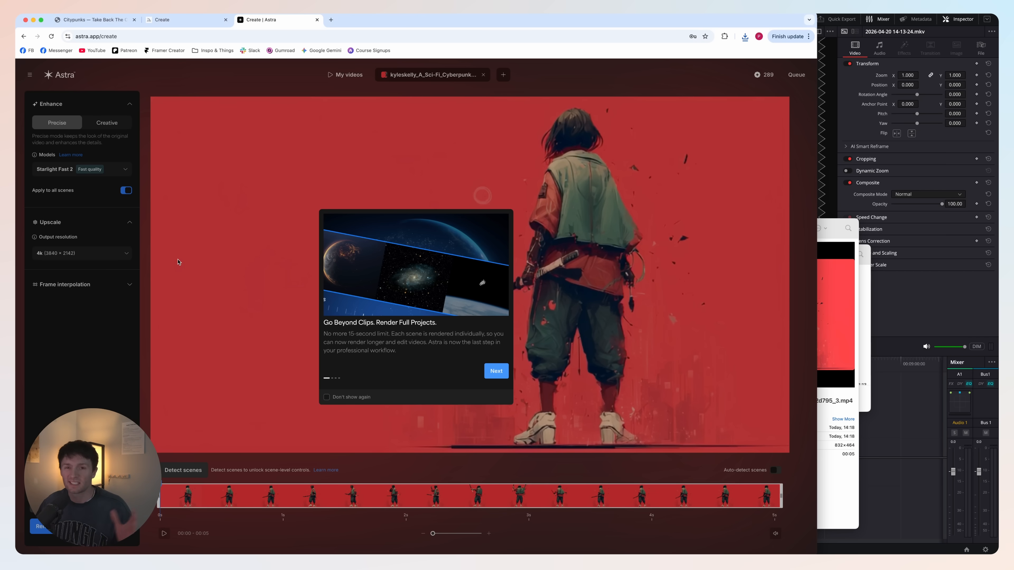
click(131, 253)
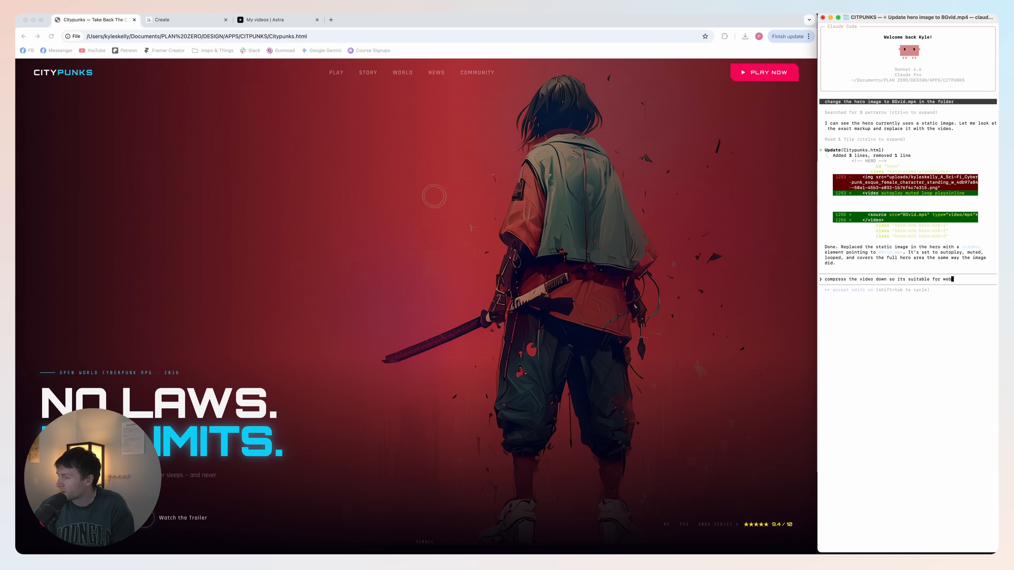
- Ask Claude Code in the terminal to "compress the video down so its suitable for web"
key(Return)
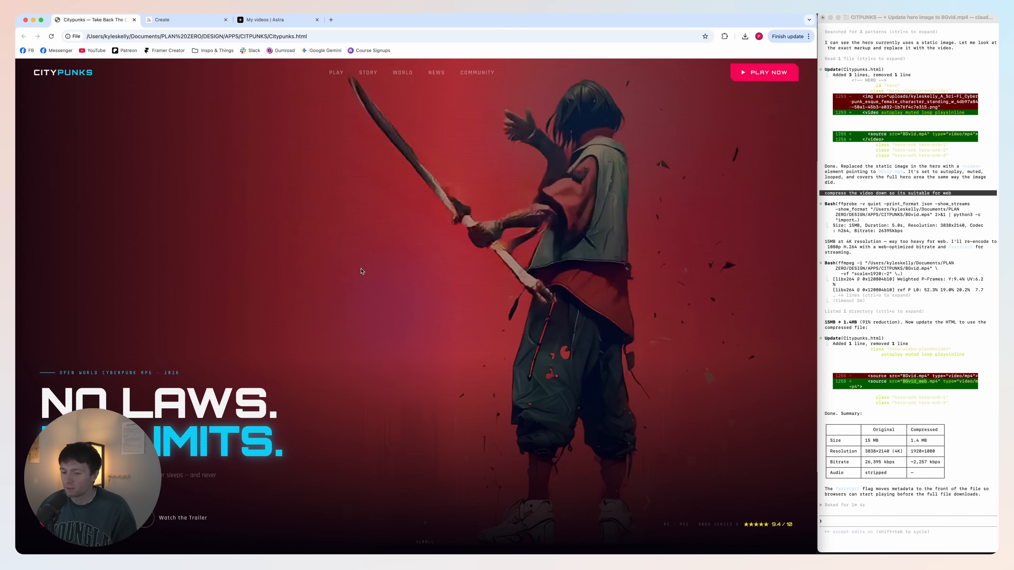
- Review the updated page from the hero video through the two feature card images to the Latest From The City section
scroll(449, 251, down, 1)
scroll(449, 250, down, 10)
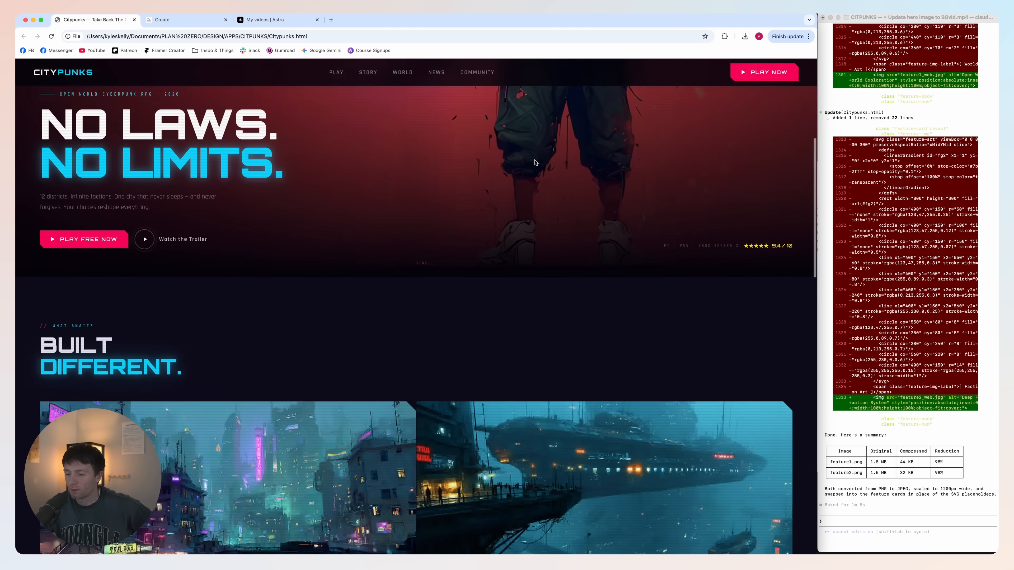
scroll(524, 147, down, 3)
scroll(524, 147, down, 3)
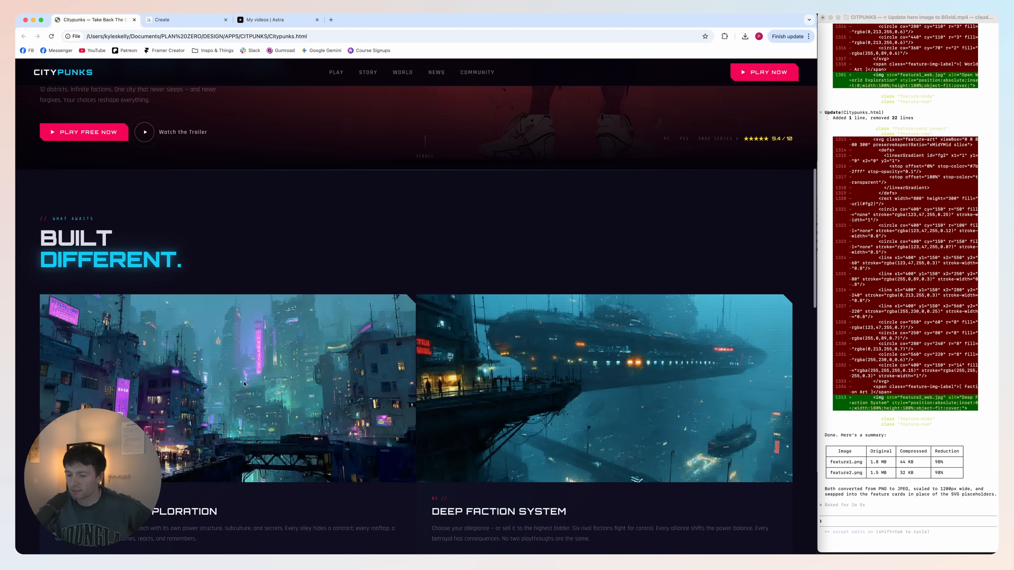
scroll(514, 224, down, 10)
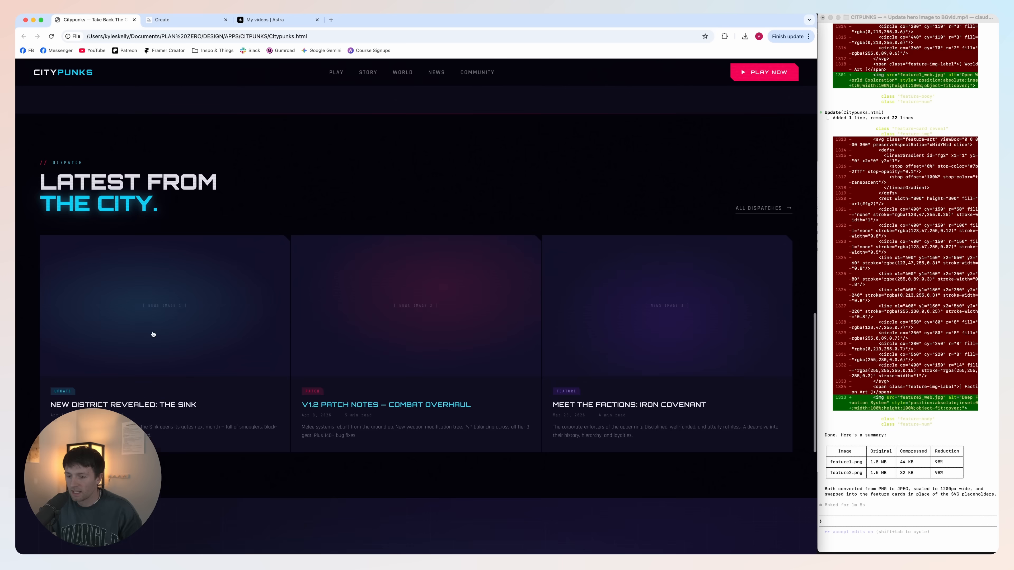
scroll(254, 312, down, 8)
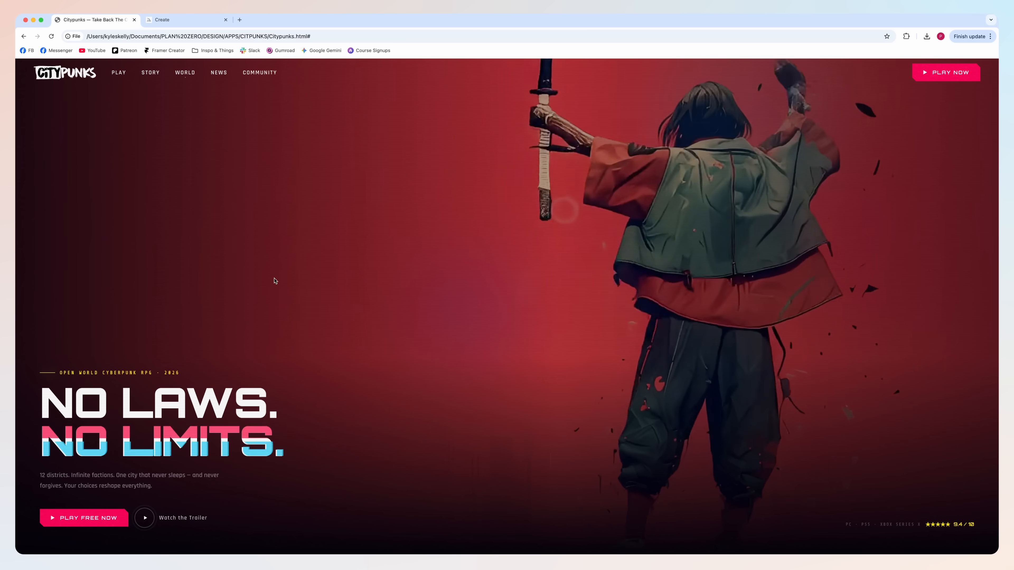
- Check the restyled hero section and preview the official trailer in its pop-up, then close it
click(155, 372)
scroll(138, 382, down, 2)
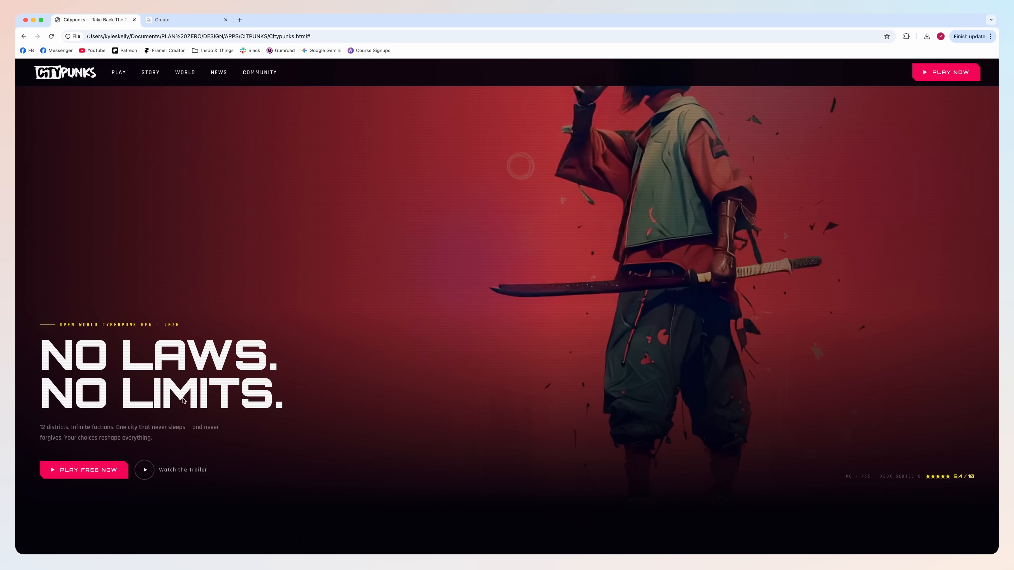
scroll(259, 374, up, 2)
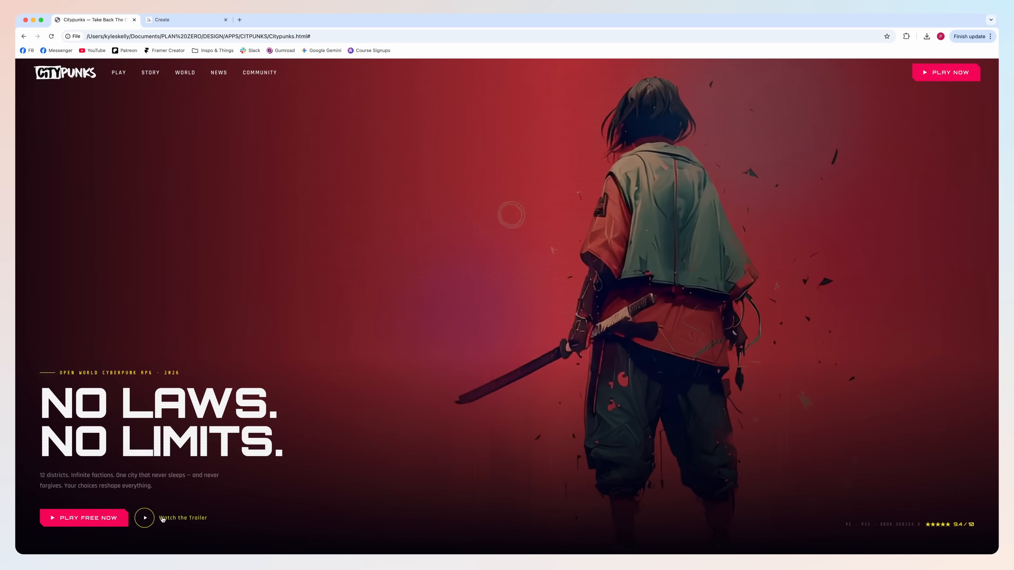
click(145, 519)
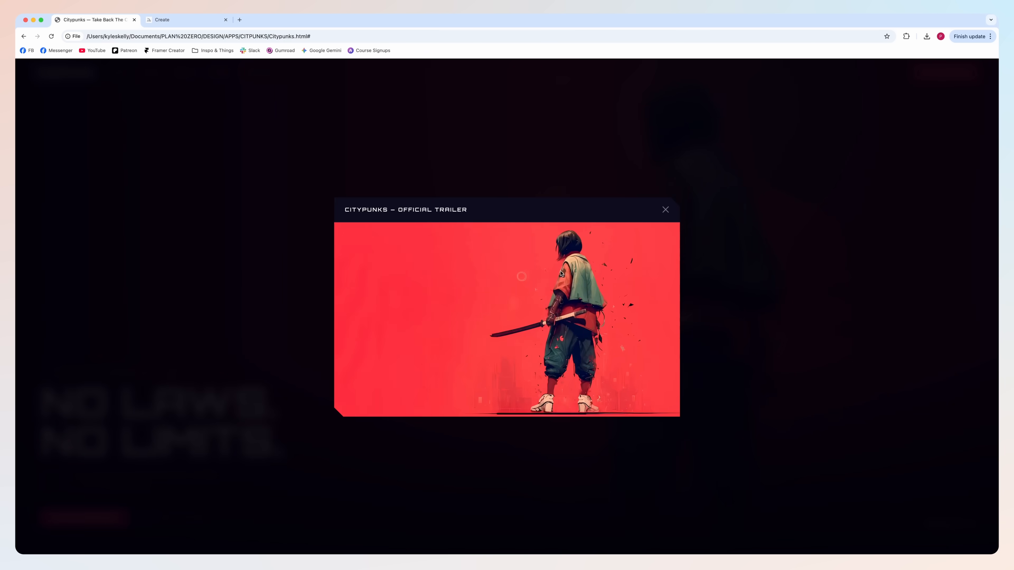
click(665, 211)
- Examine the transition from the hero into the Built Different section and its two feature cards
scroll(446, 232, down, 8)
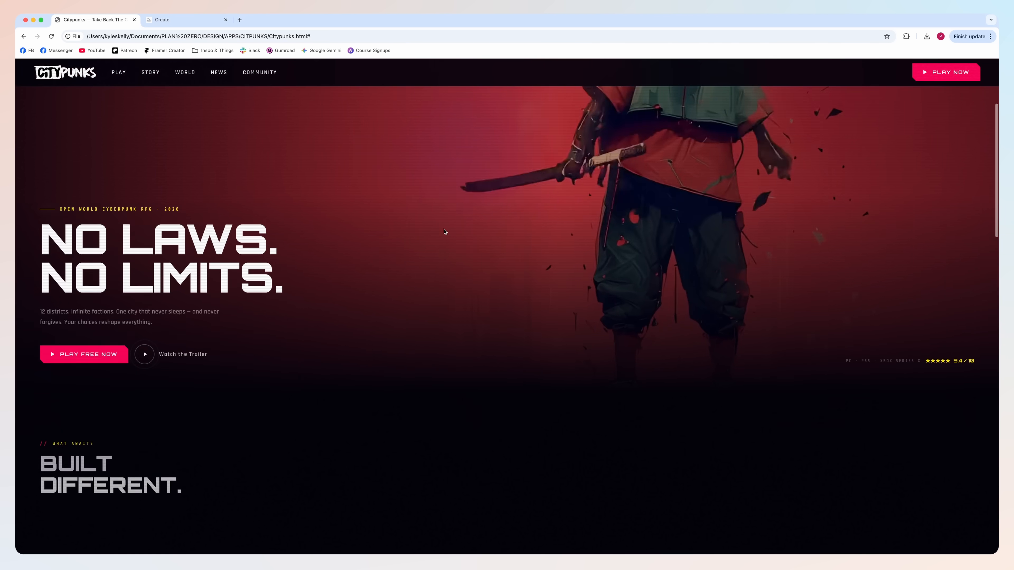
scroll(445, 231, down, 3)
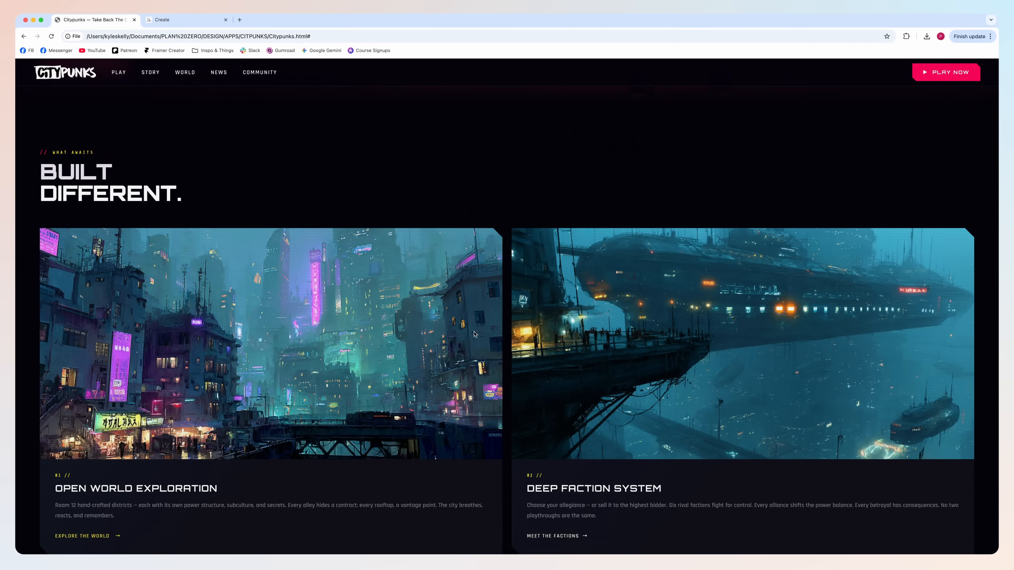
scroll(549, 306, down, 4)
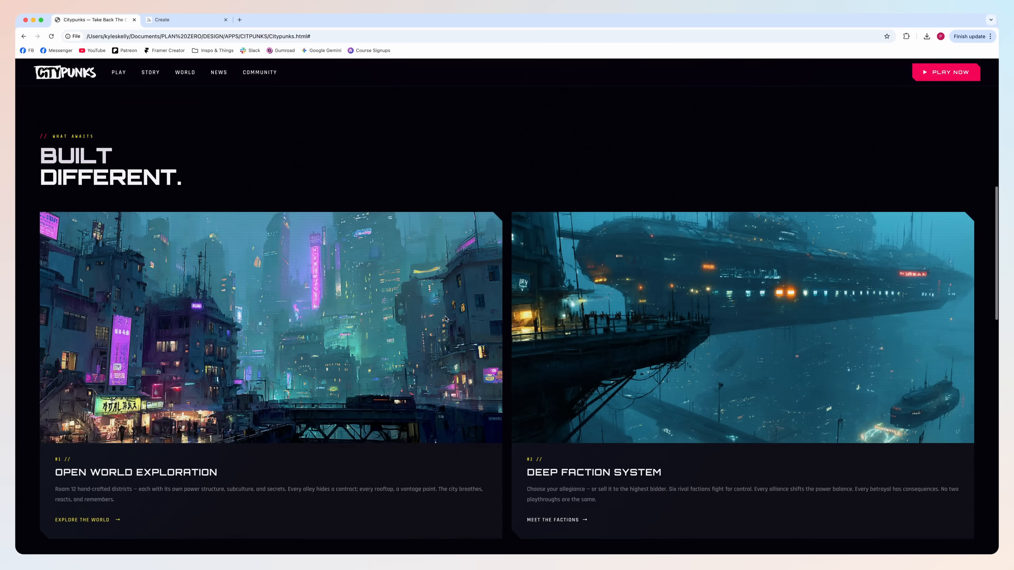
scroll(298, 371, up, 2)
scroll(299, 370, up, 4)
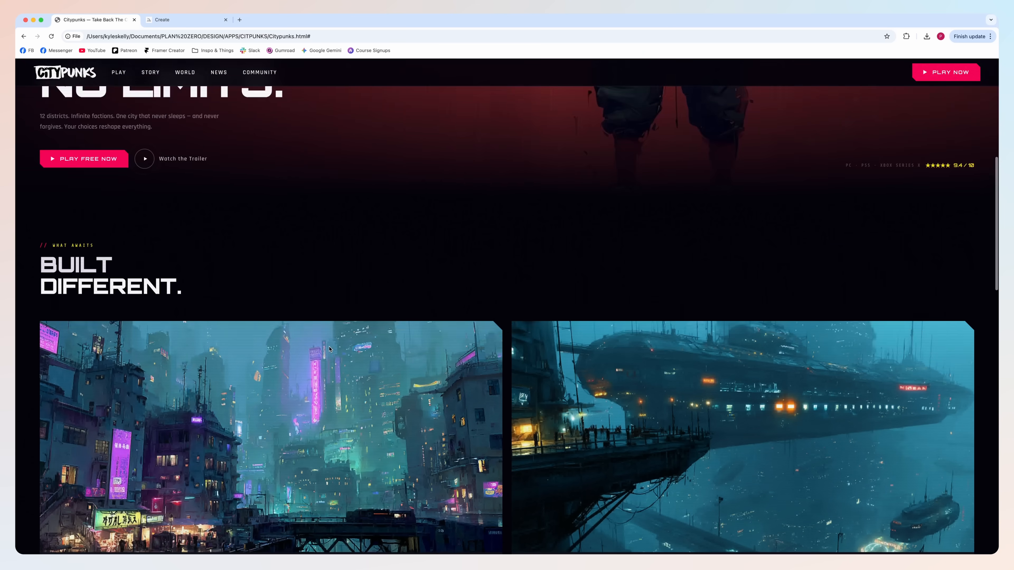
scroll(311, 367, down, 5)
scroll(326, 362, up, 1)
scroll(359, 364, up, 4)
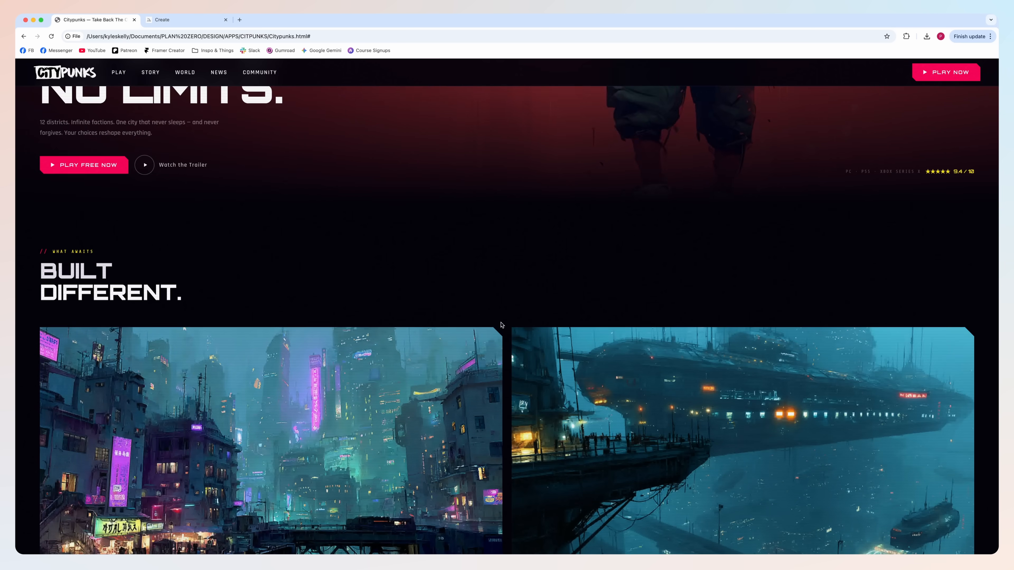
scroll(479, 352, down, 2)
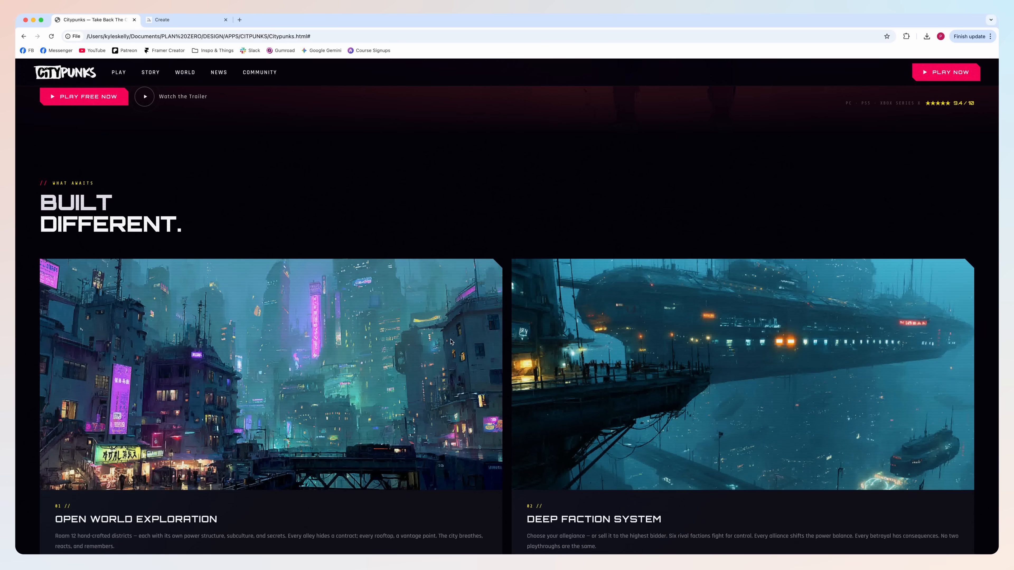
- Inspect the Latest From The City news cards, the closing call to action and the footer
scroll(443, 340, down, 4)
scroll(421, 328, down, 6)
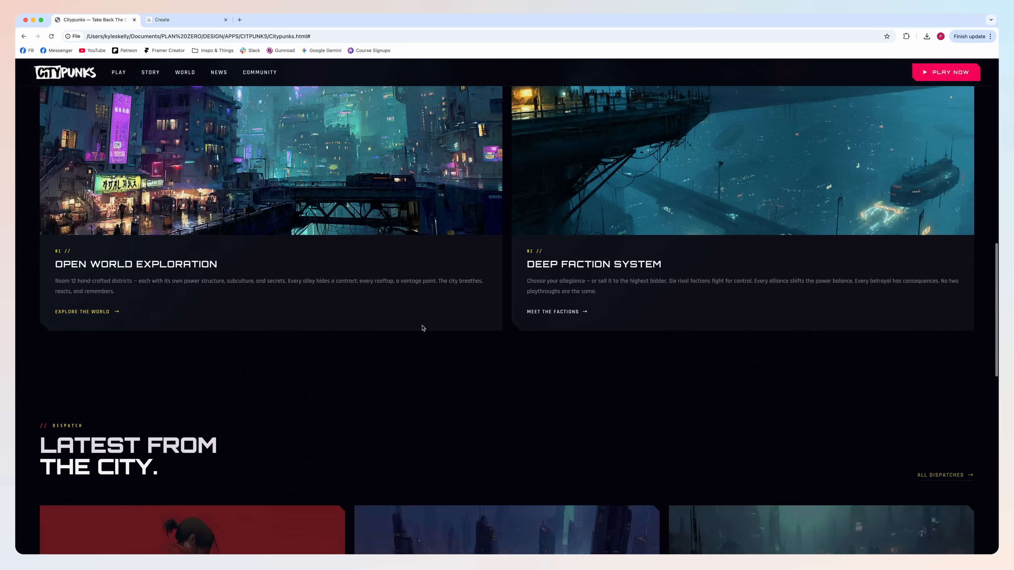
scroll(328, 280, down, 4)
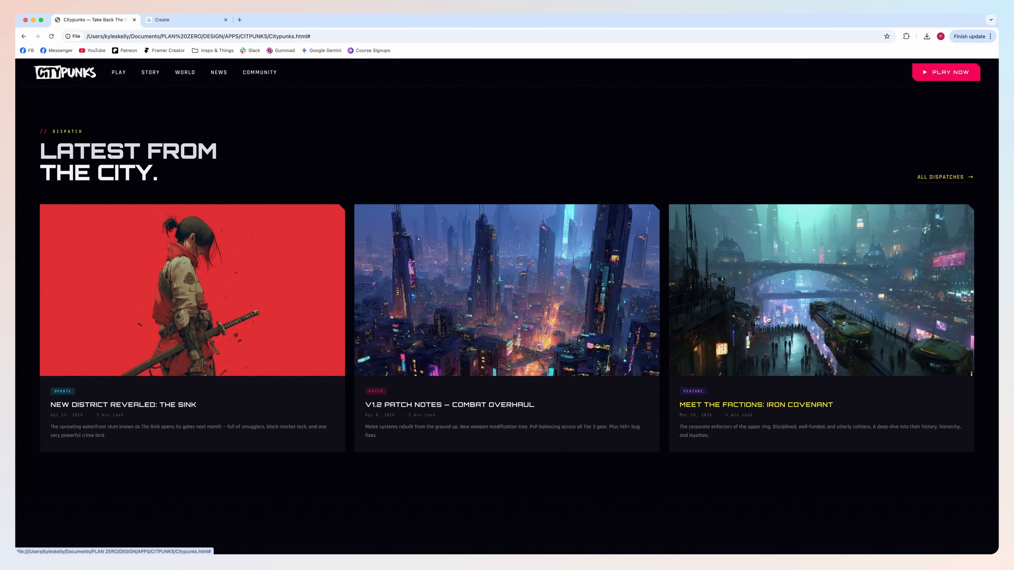
scroll(268, 367, down, 9)
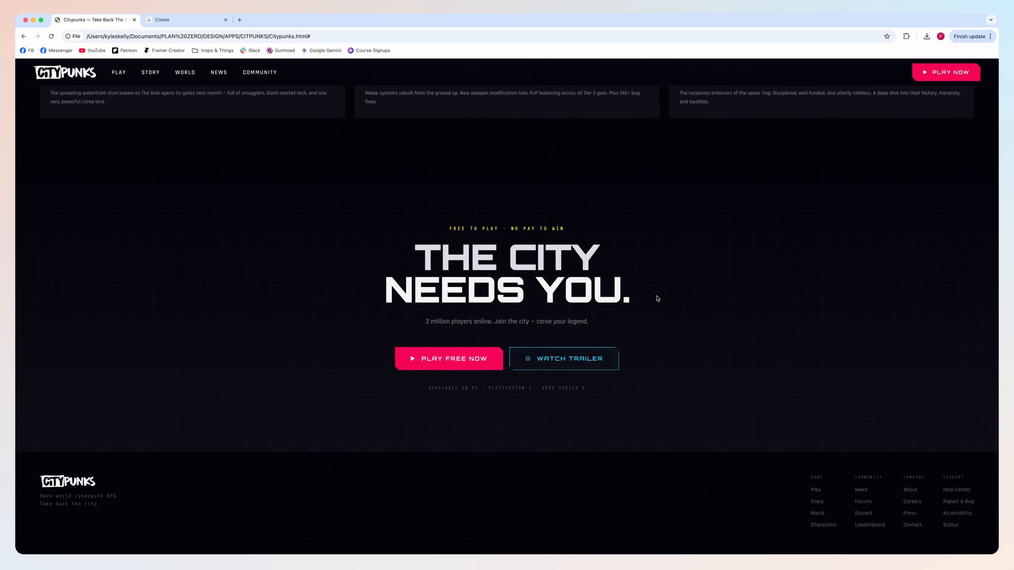
scroll(571, 399, down, 1)
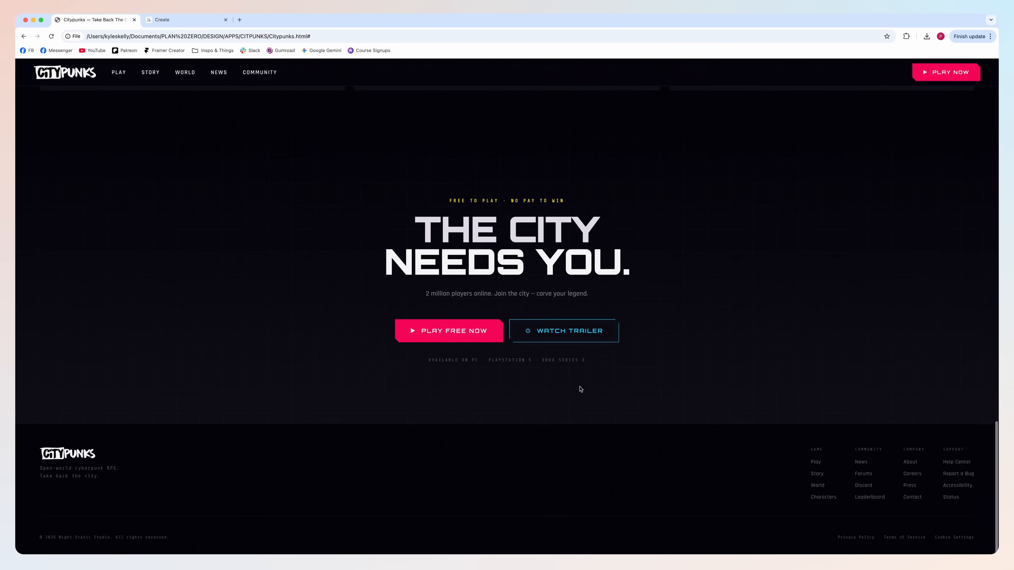
scroll(609, 385, up, 15)
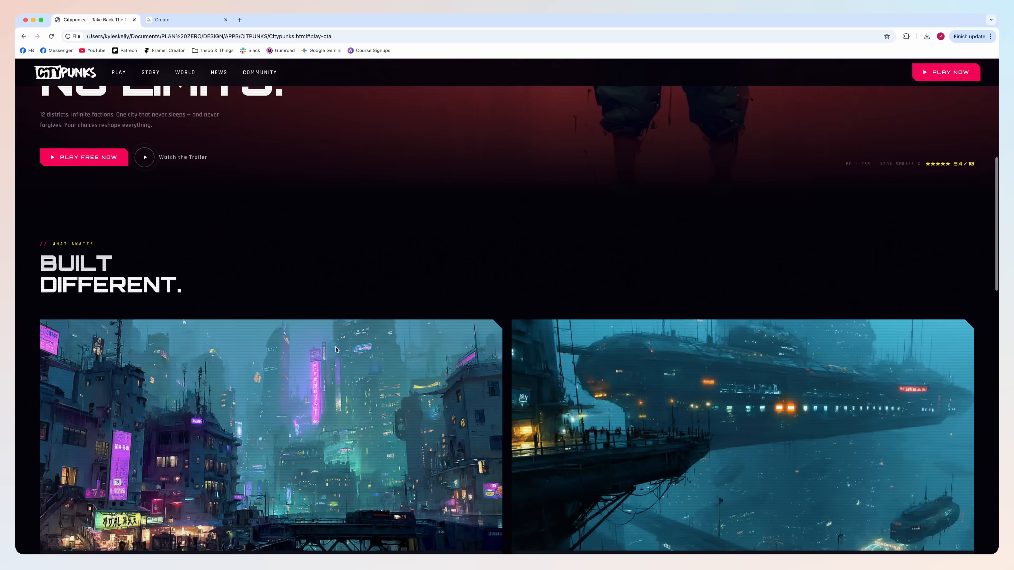
- Narrow the browser window to mobile width and check how the feature and news cards stack
scroll(335, 349, down, 3)
drag(998, 247, 114, 233)
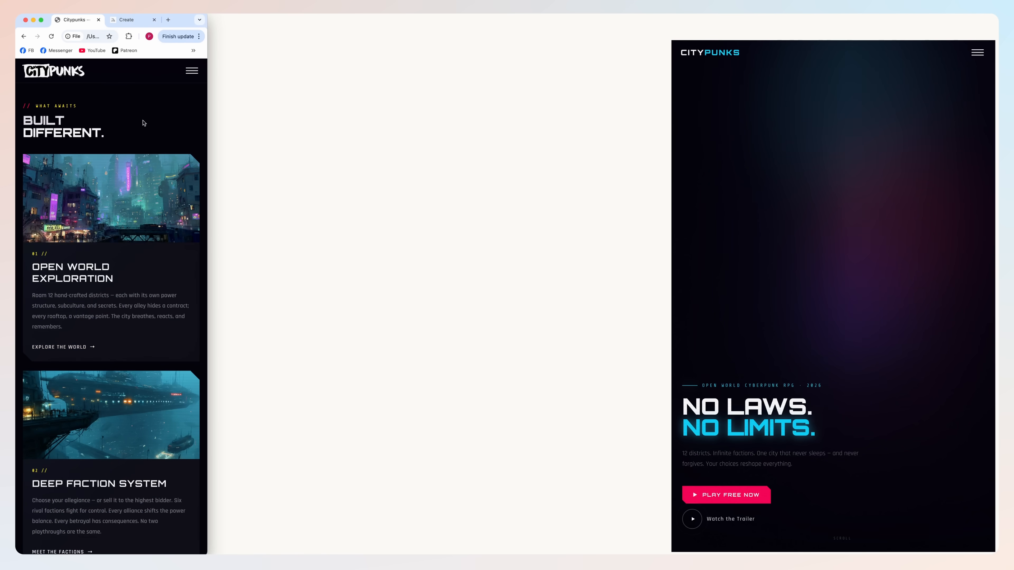
scroll(144, 123, down, 10)
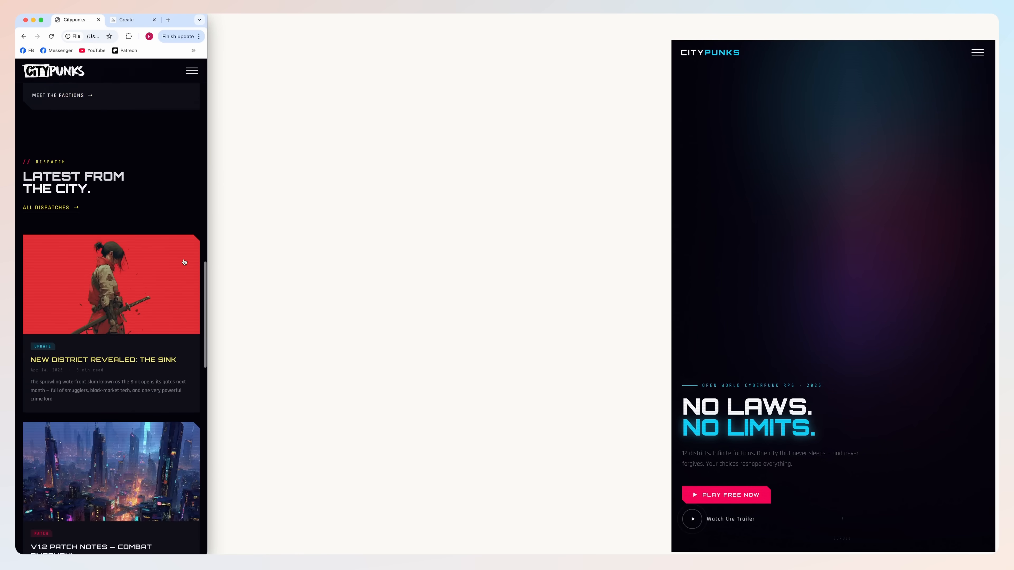
scroll(184, 261, down, 2)
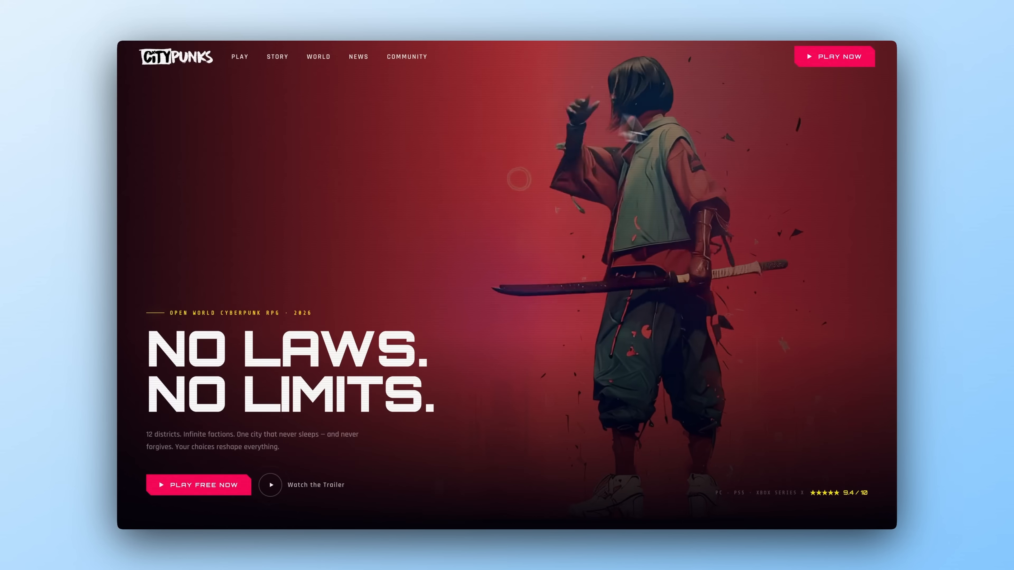
- Review the finished desktop landing page from the hero animation down to the three news cards
scroll(797, 158, down, 4)
scroll(797, 151, down, 10)
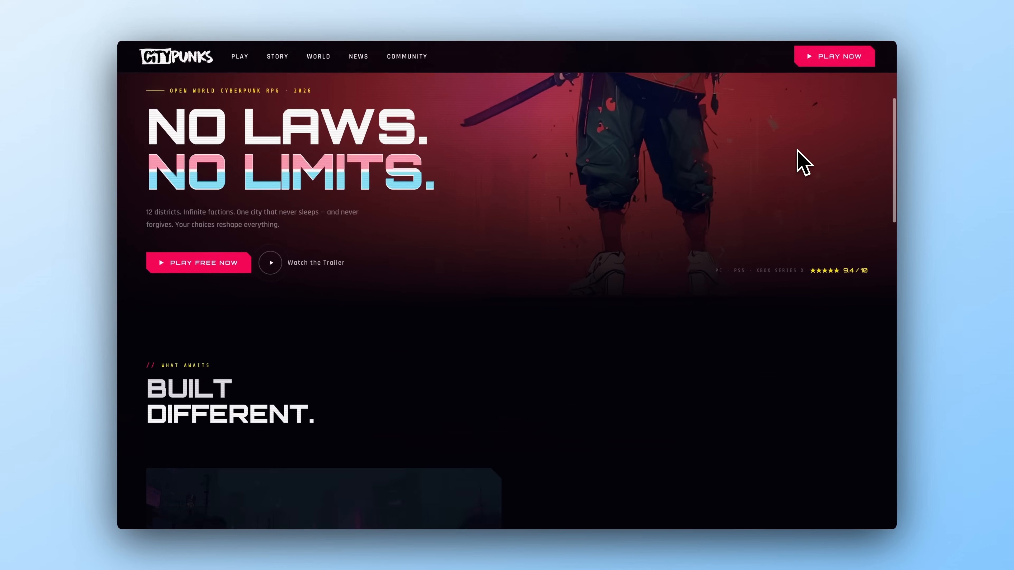
scroll(797, 150, down, 12)
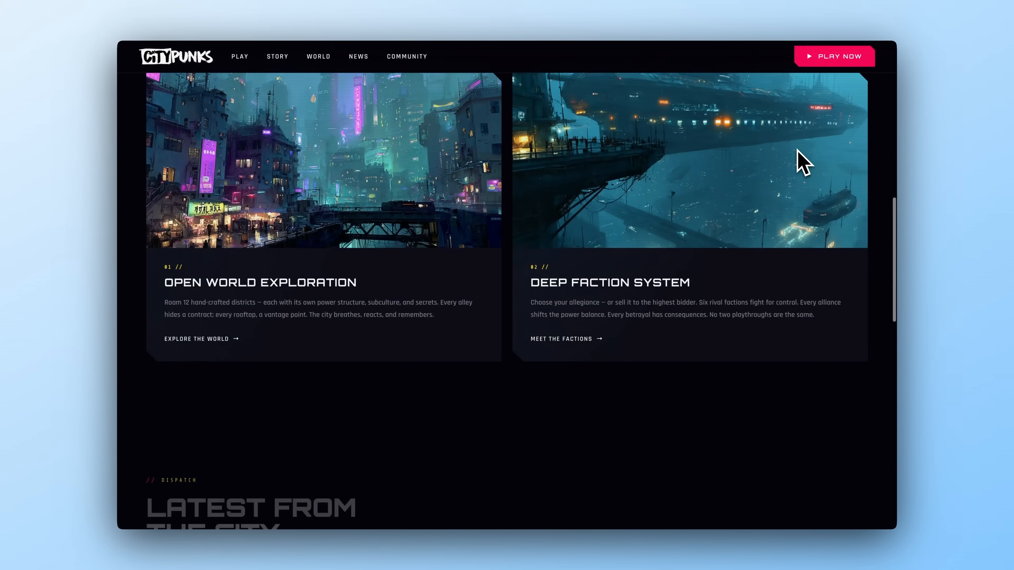
scroll(797, 150, down, 12)
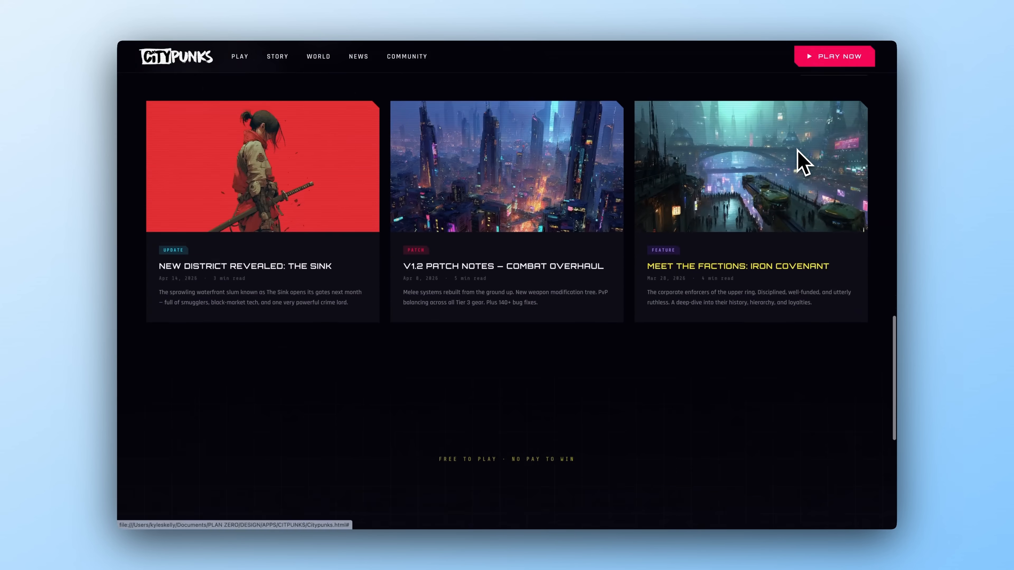